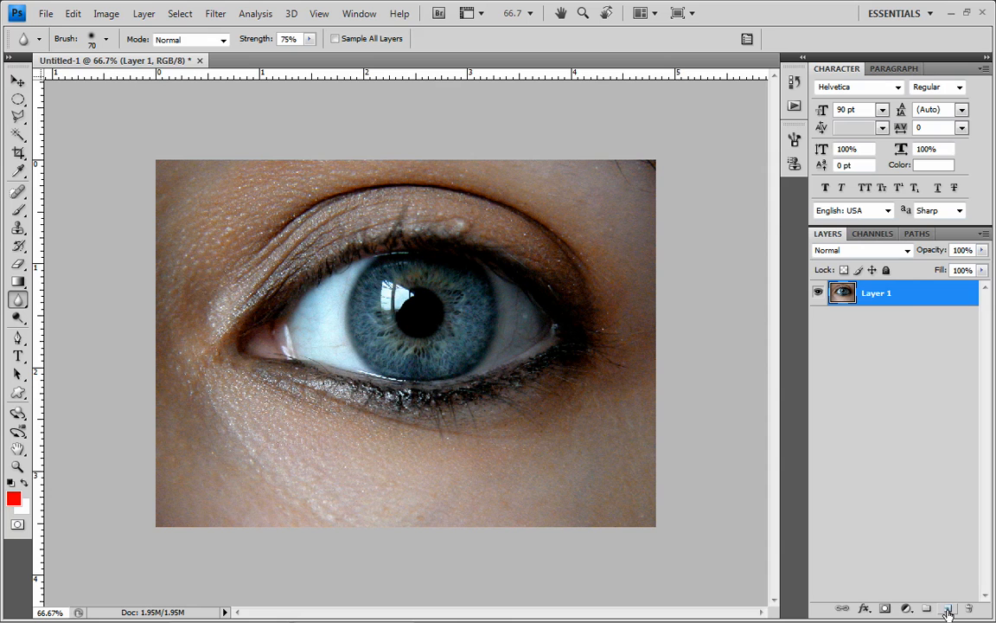
Duplicate the eye photo layer and draw a circular selection around the iris
drag(911, 293, 948, 608)
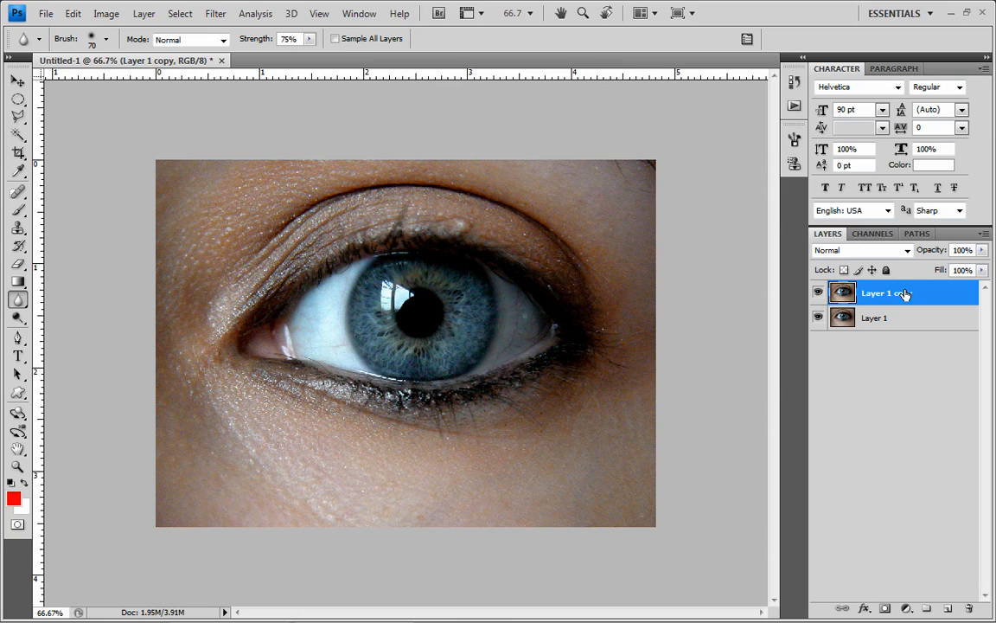
click(18, 100)
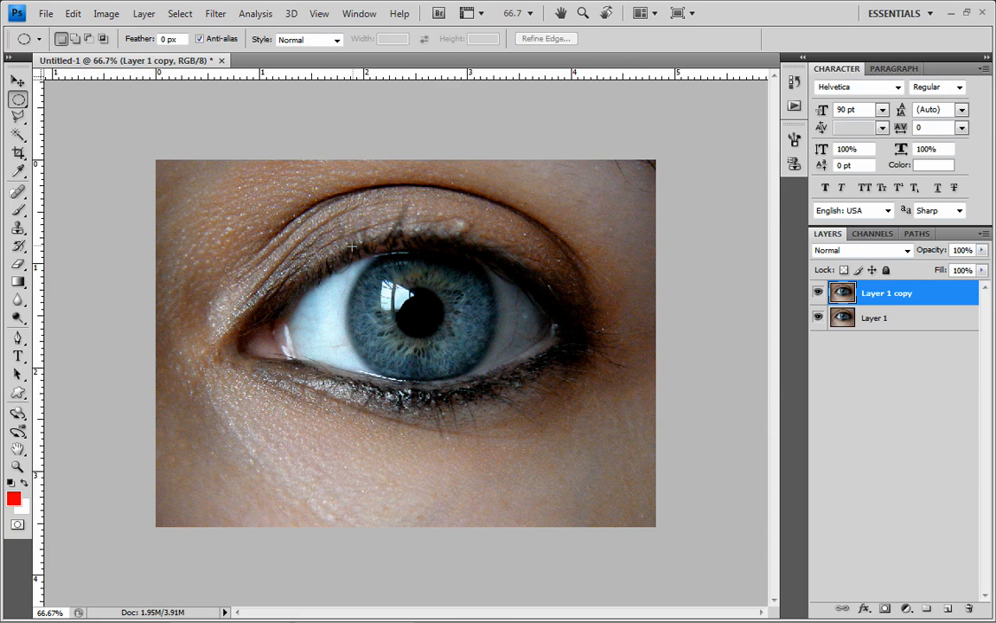
drag(467, 366, 504, 391)
drag(444, 323, 441, 322)
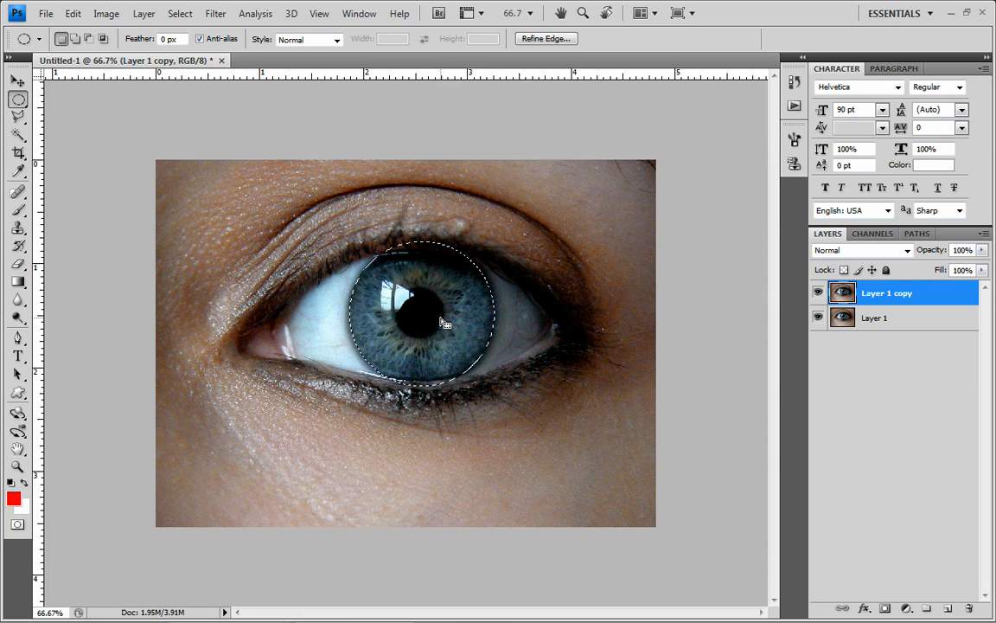
Add a new empty layer above the duplicate and set the foreground colour to black (000000)
right_click(441, 322)
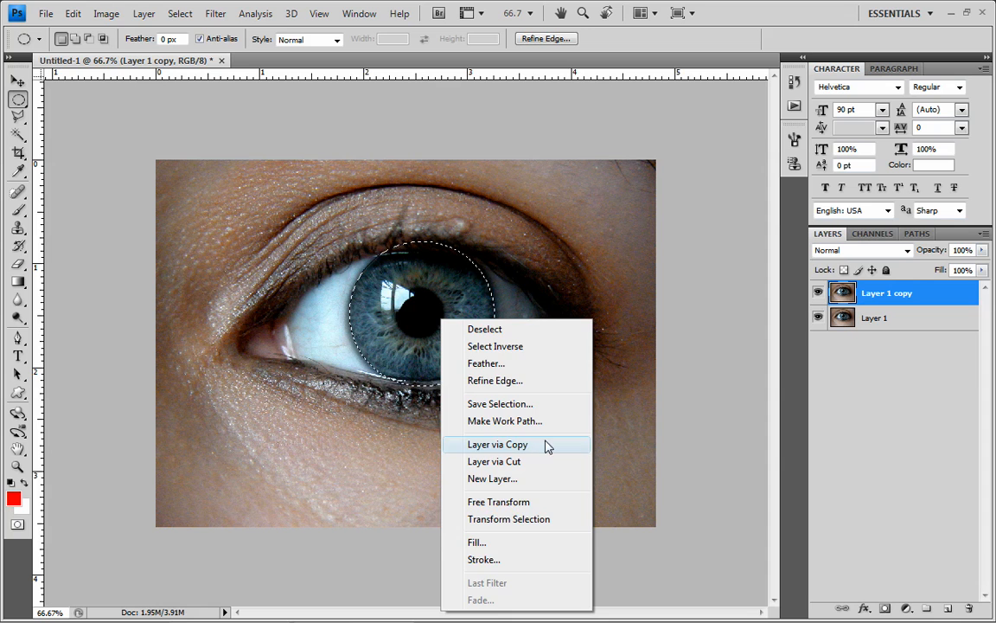
key(Escape)
key(ctrl+shift+alt+n)
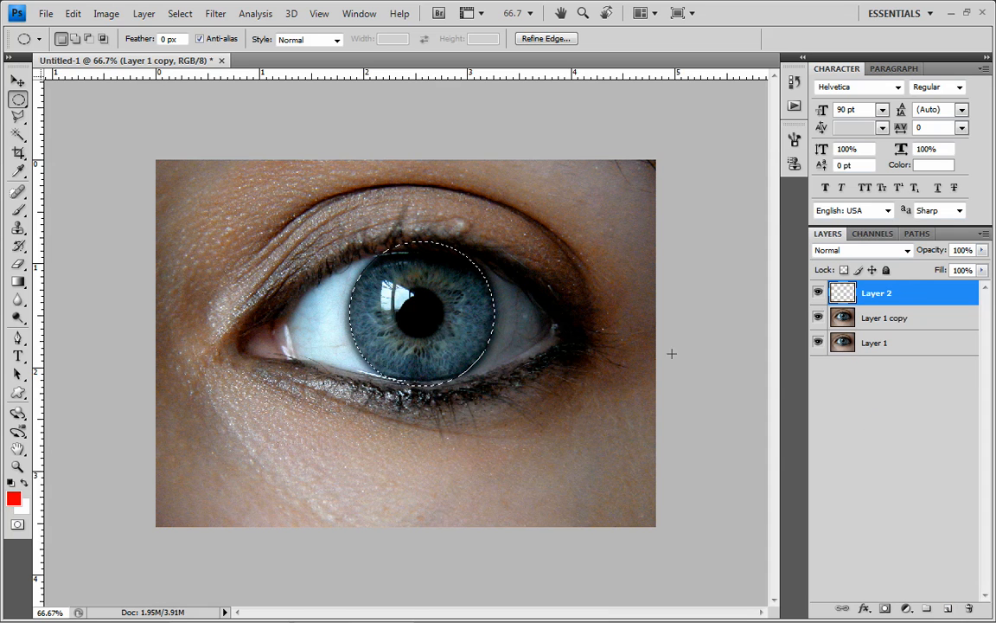
click(14, 499)
drag(710, 259, 828, 418)
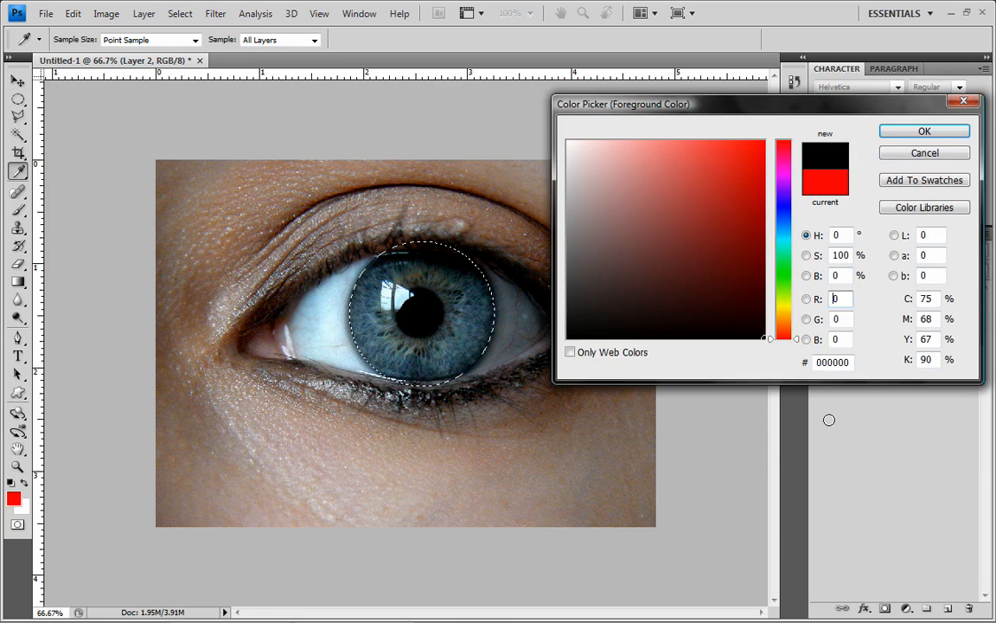
click(925, 130)
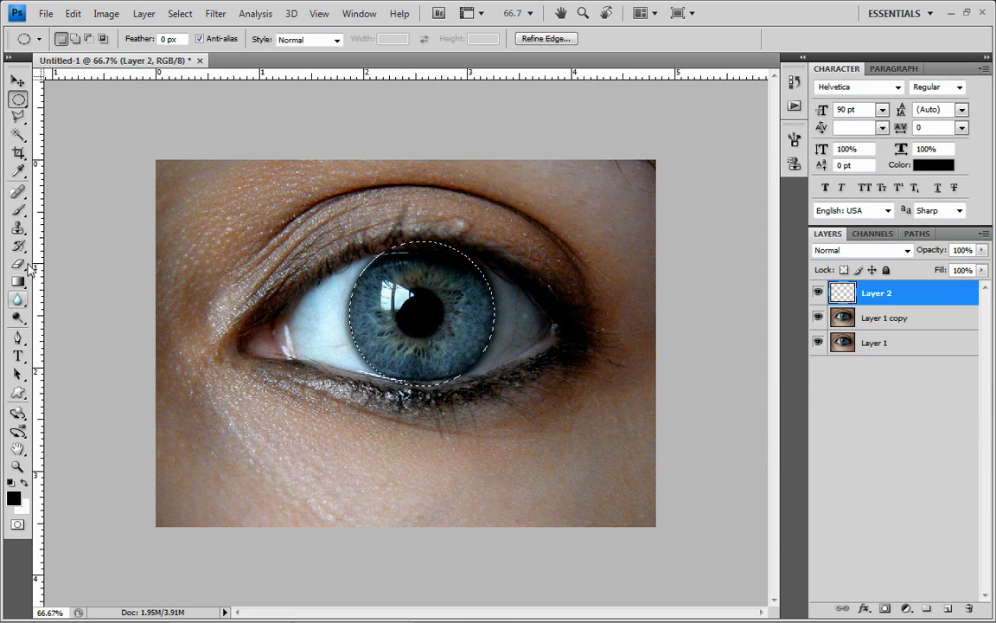
Fill the circular selection with black, deselect it, and add a new empty layer above
drag(17, 281, 77, 296)
click(432, 307)
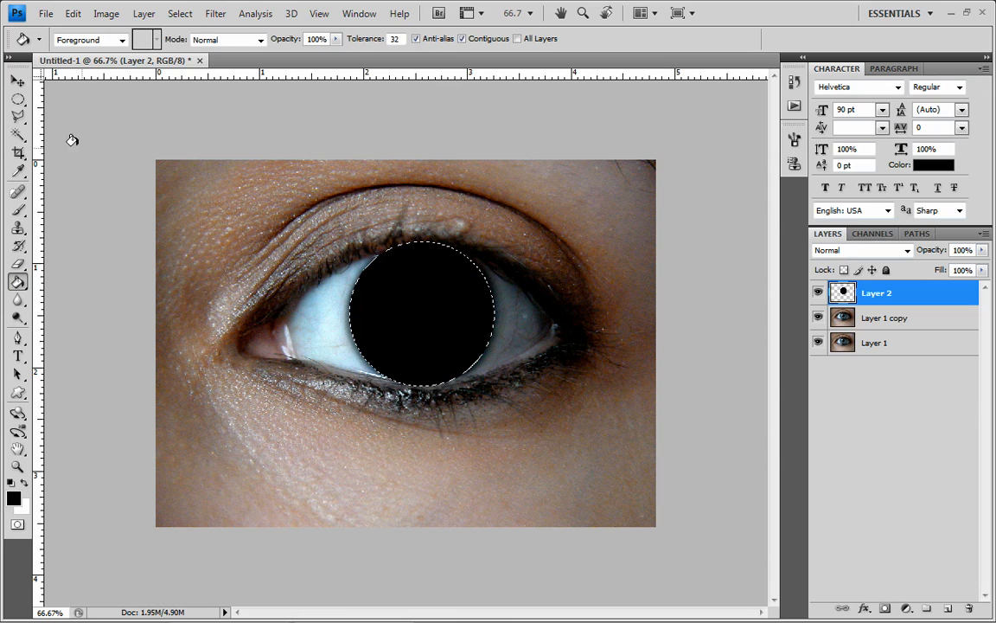
click(17, 100)
key(ctrl+d)
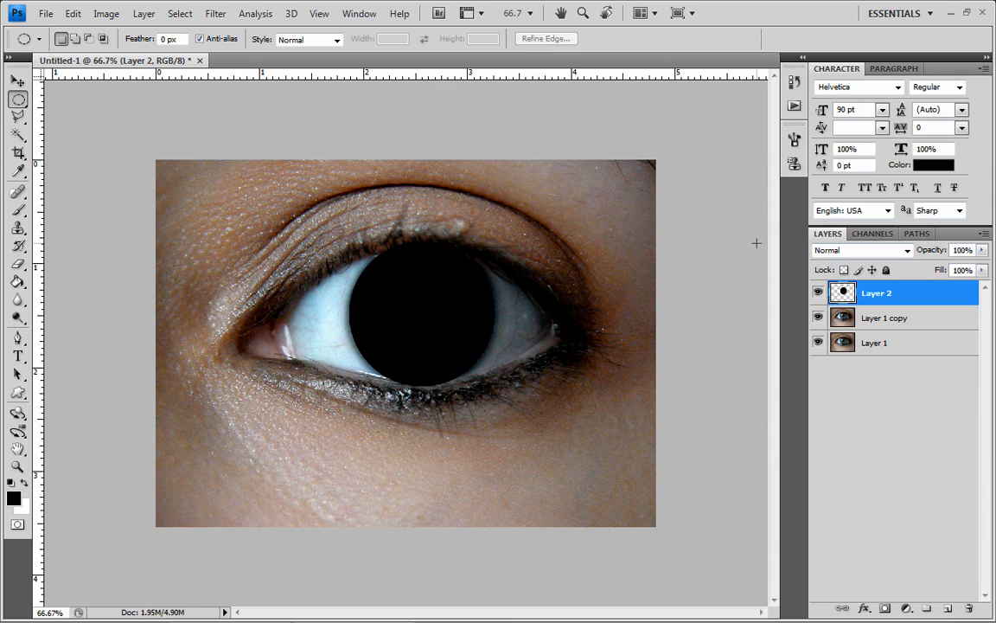
click(949, 609)
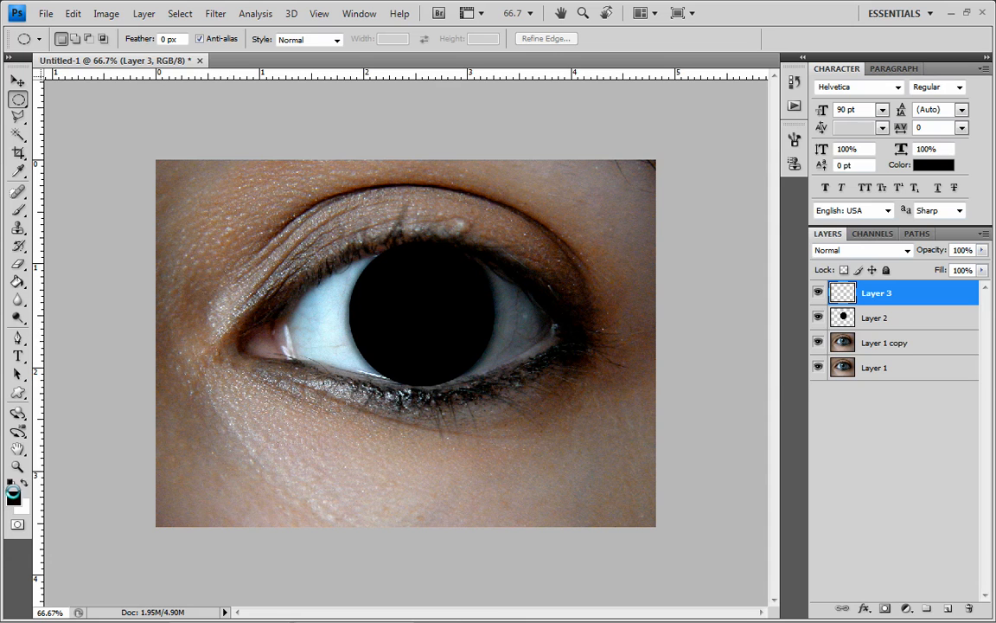
click(13, 497)
drag(761, 150, 818, 340)
click(919, 156)
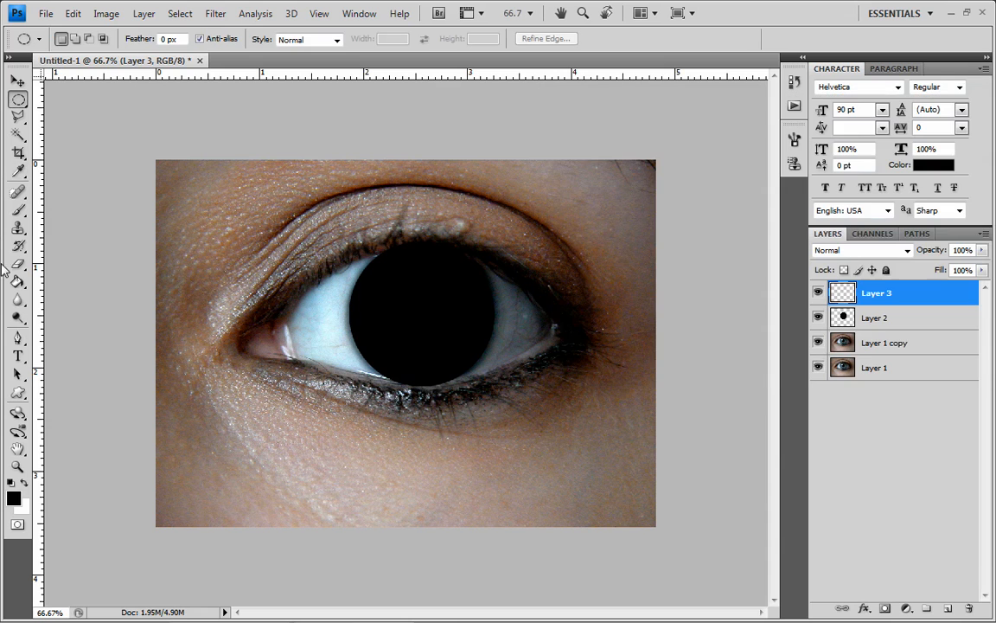
Fill the new top layer with a horizontal linear rainbow gradient across the whole image
click(21, 284)
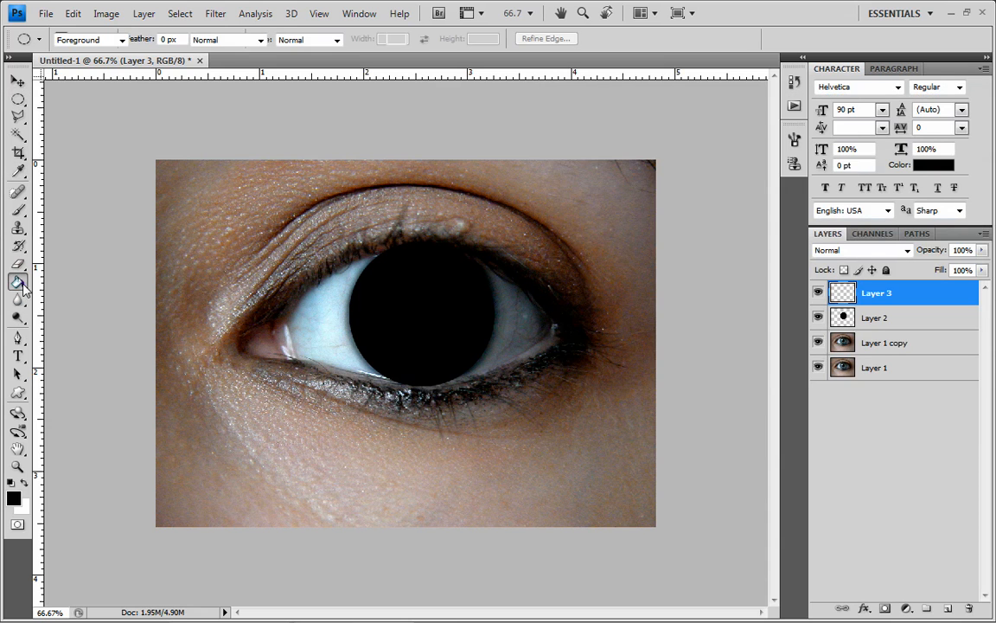
right_click(23, 289)
click(60, 276)
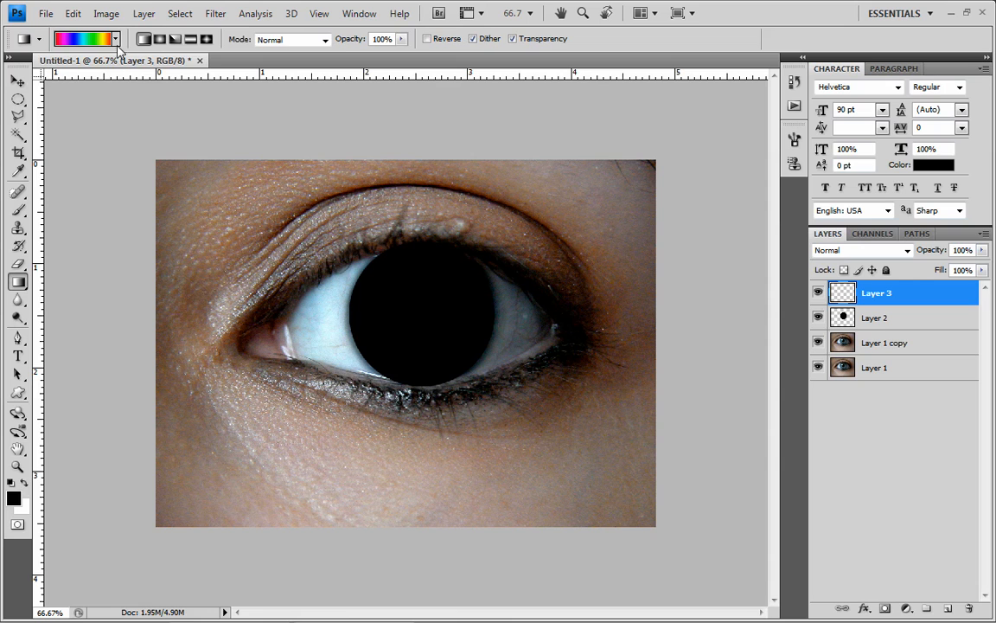
click(115, 39)
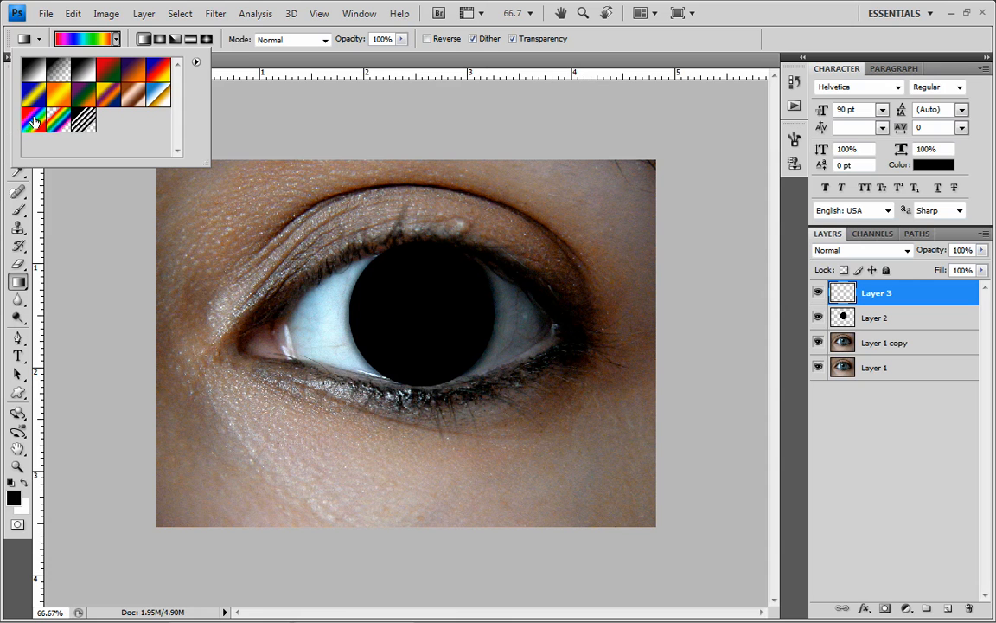
click(618, 61)
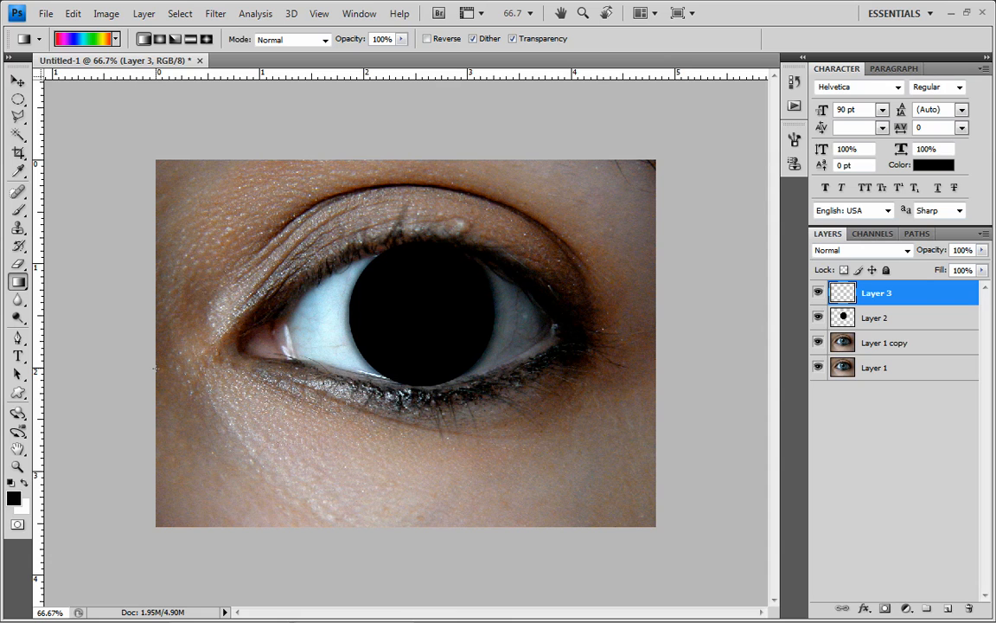
drag(307, 357, 739, 335)
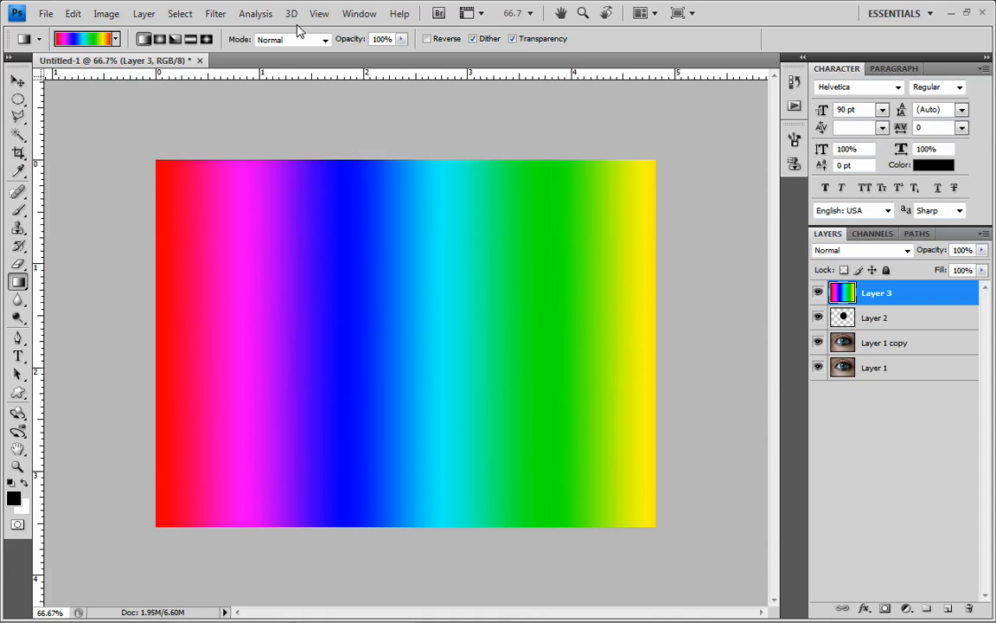
Apply a Gaussian Blur with a radius of 36.4 pixels to the rainbow gradient layer
click(208, 23)
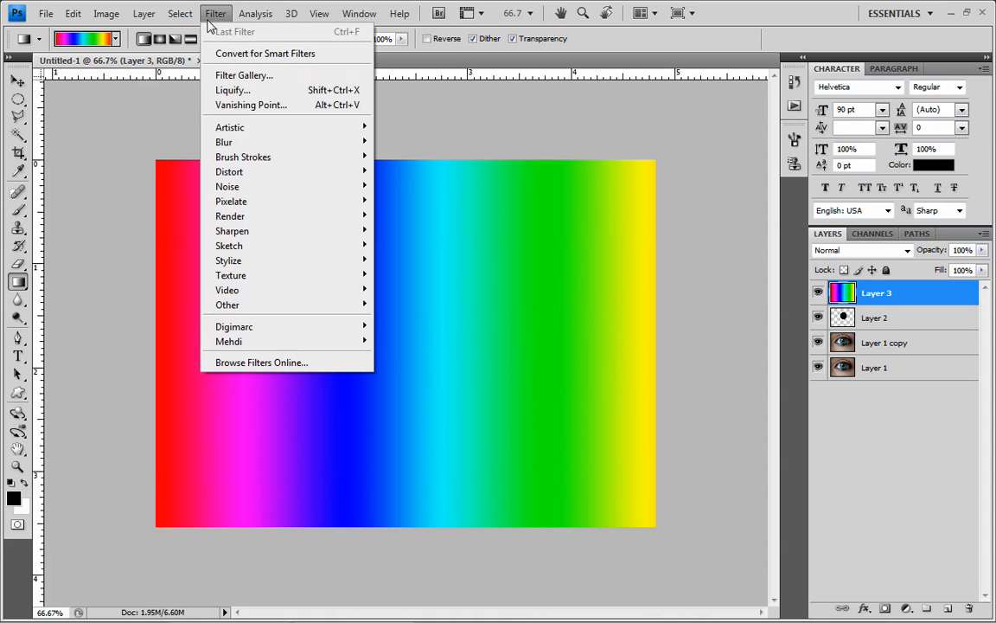
mouse_move(270, 142)
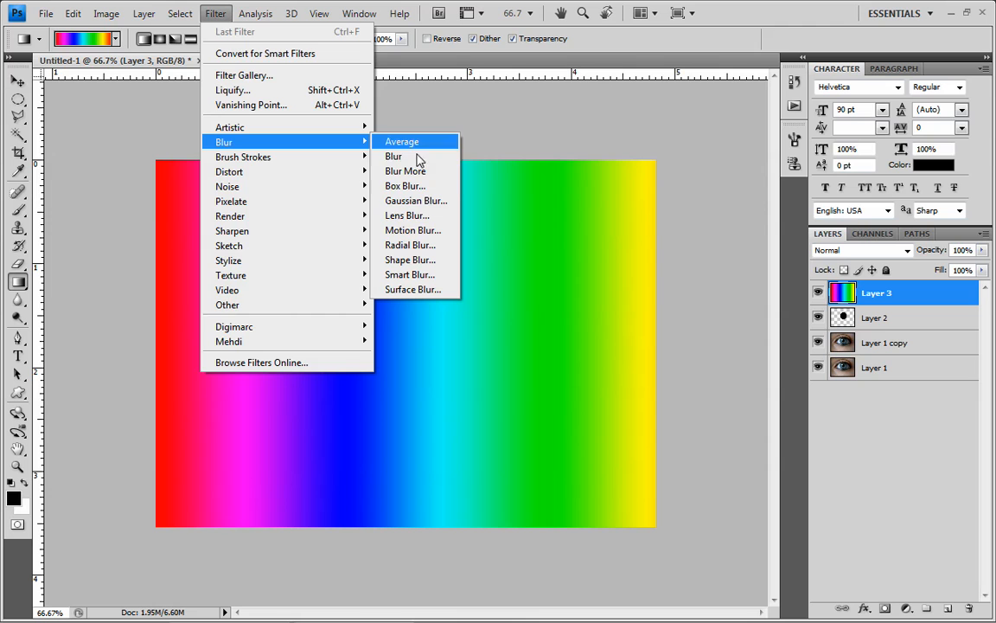
click(433, 200)
drag(594, 363, 608, 362)
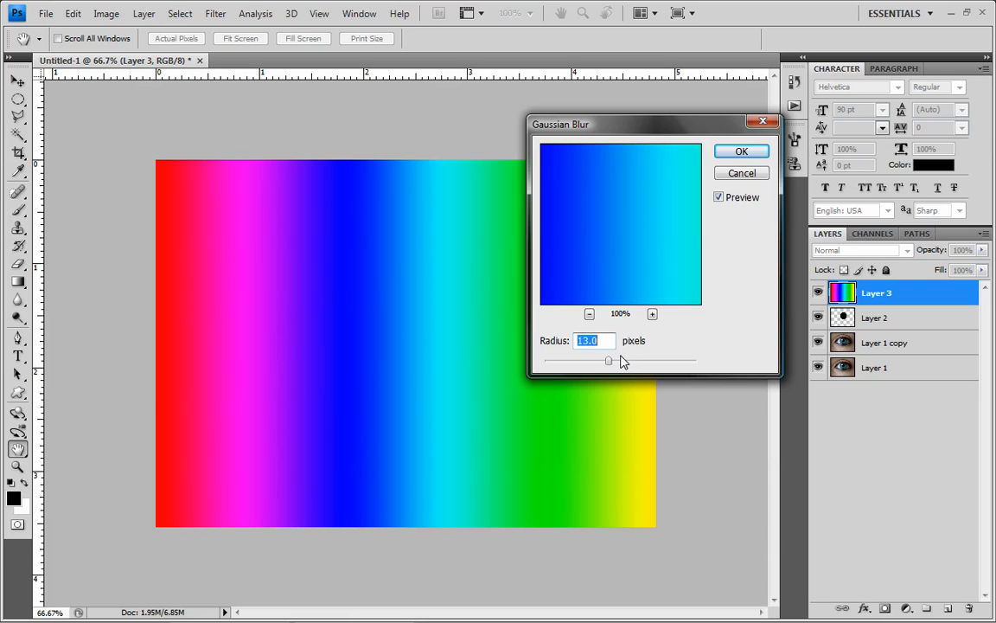
drag(610, 363, 629, 362)
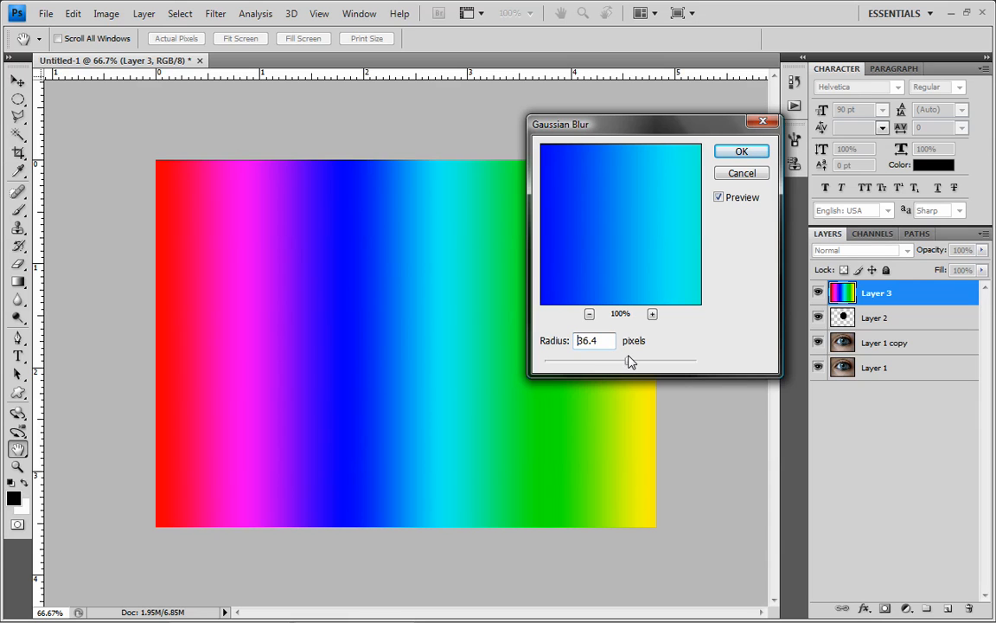
click(741, 152)
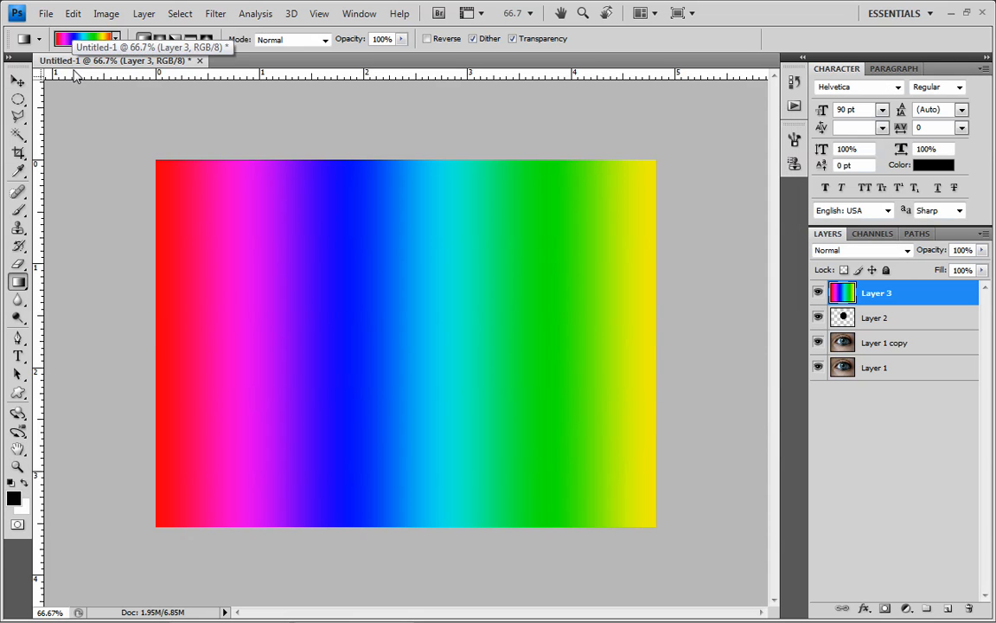
Scale the rainbow gradient to about 60.2% width and 73.7% height, positioned over the eye
key(ctrl+t)
drag(158, 344, 252, 343)
drag(658, 344, 553, 344)
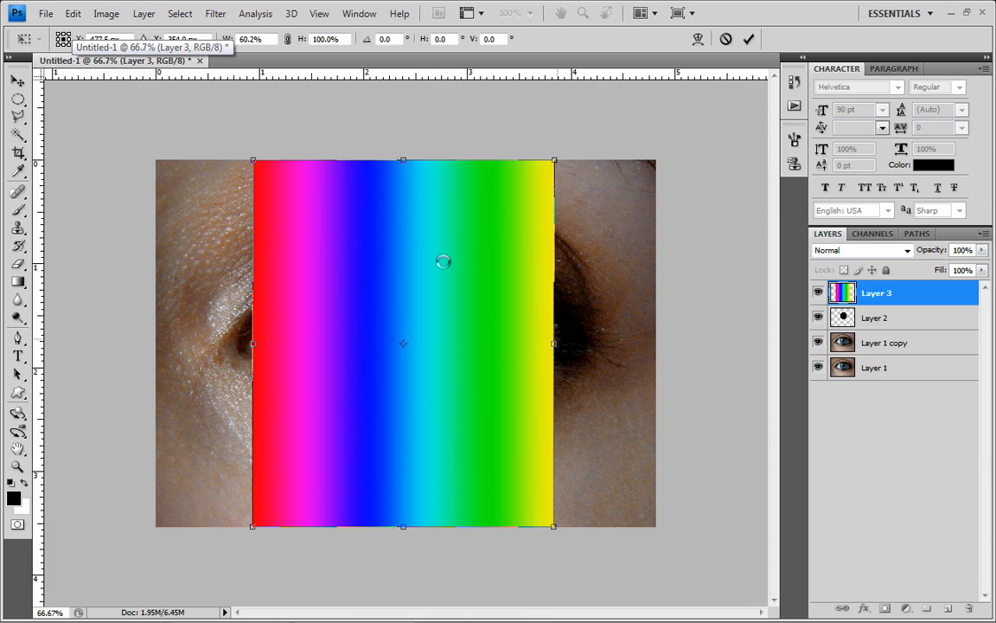
drag(405, 161, 410, 258)
drag(421, 330, 427, 262)
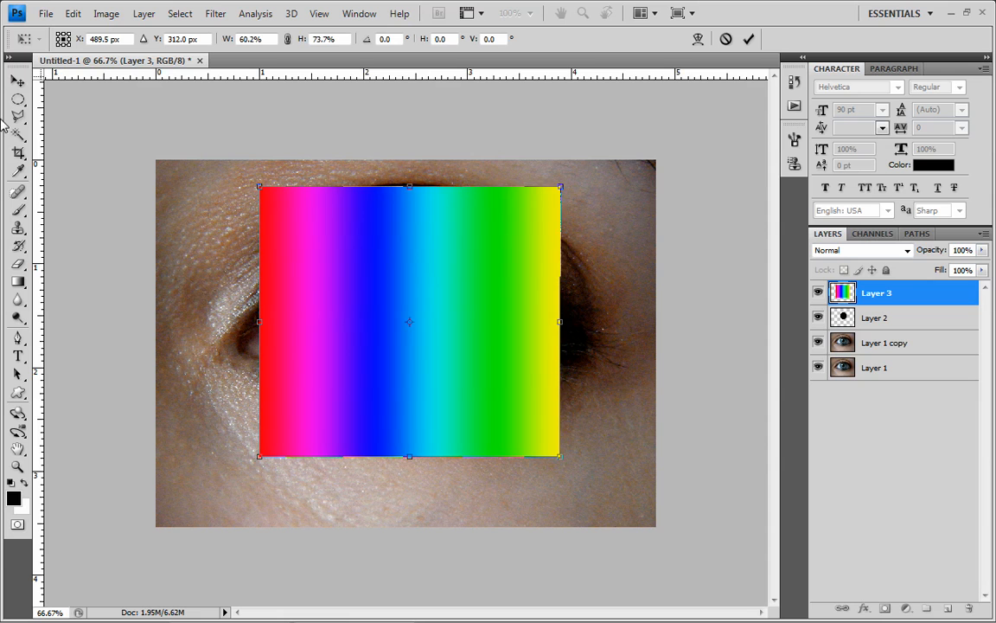
click(18, 101)
click(418, 248)
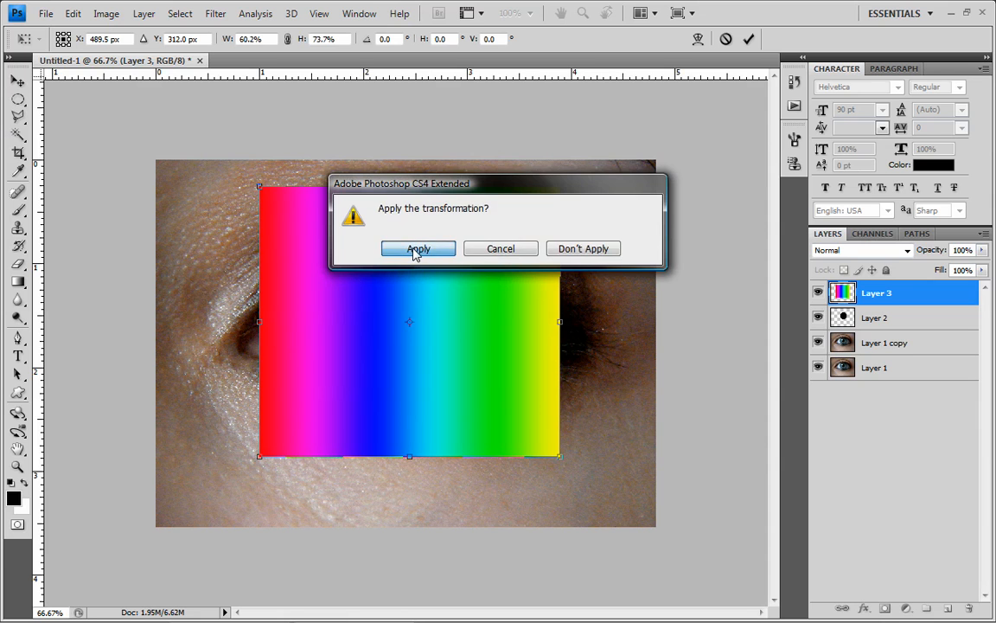
Clip the rainbow gradient layer to the black circle layer with a clipping mask
right_click(914, 294)
click(951, 475)
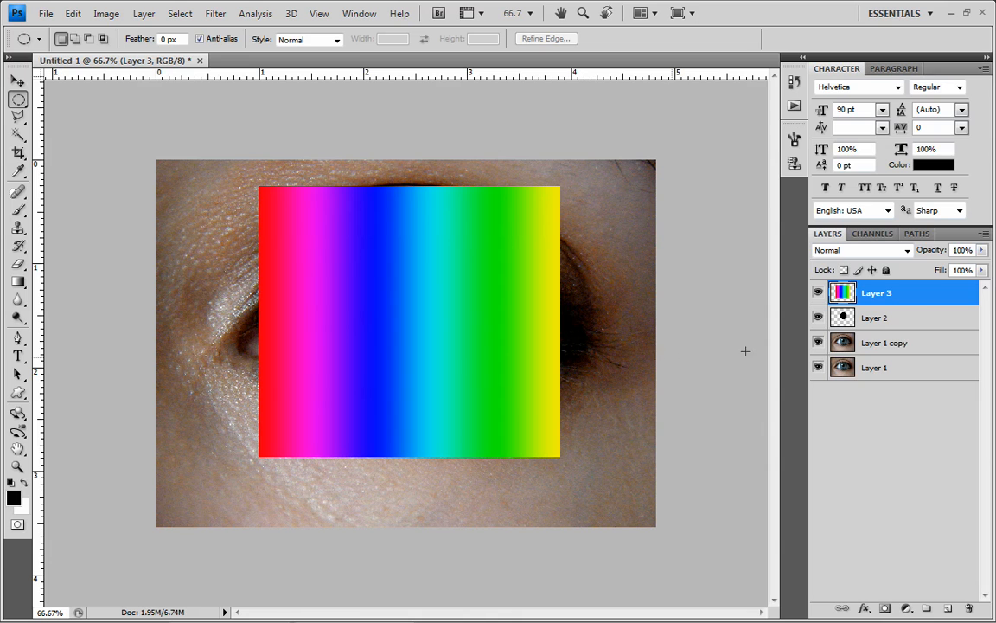
right_click(919, 299)
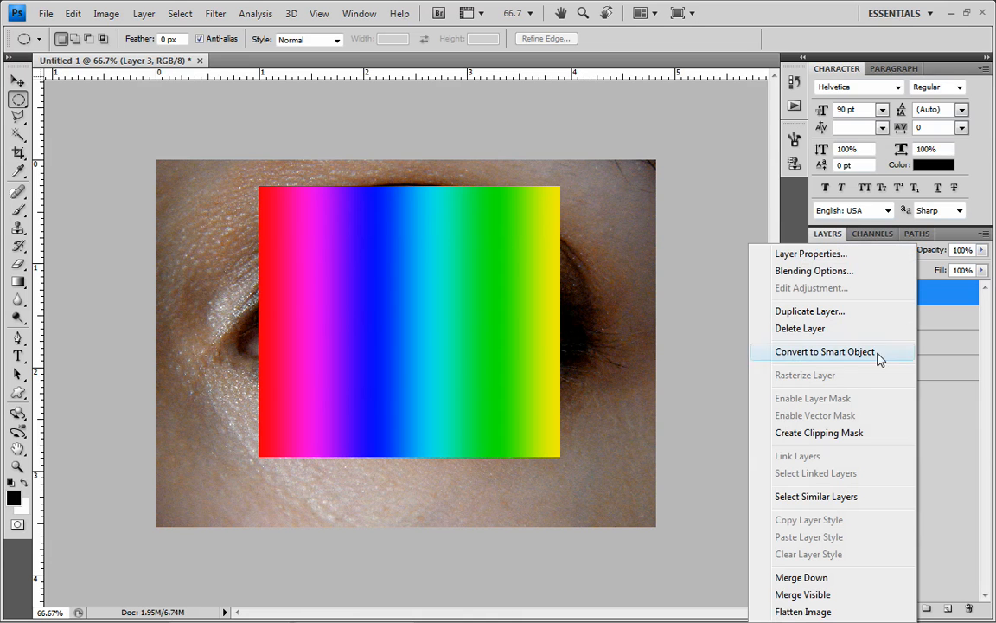
click(839, 435)
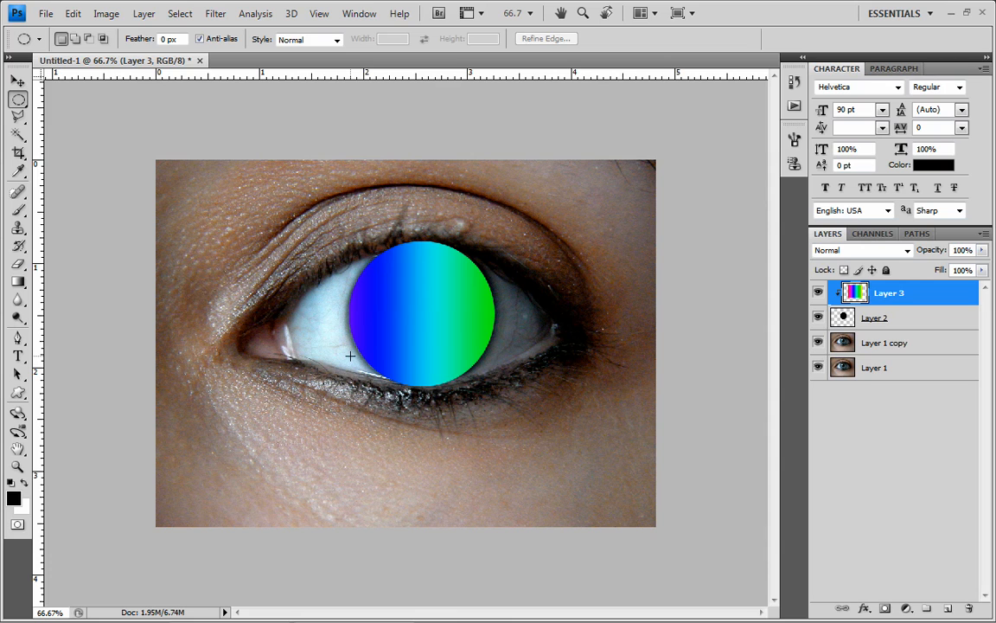
Soften the black circle on Layer 2 with a Gaussian Blur of 15.8 pixels radius
click(910, 324)
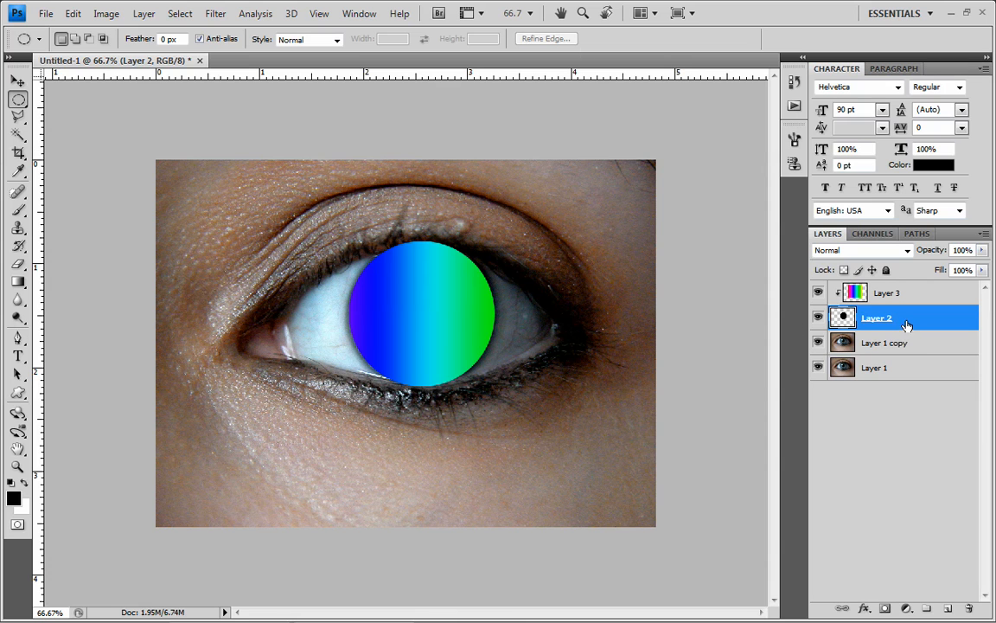
click(215, 14)
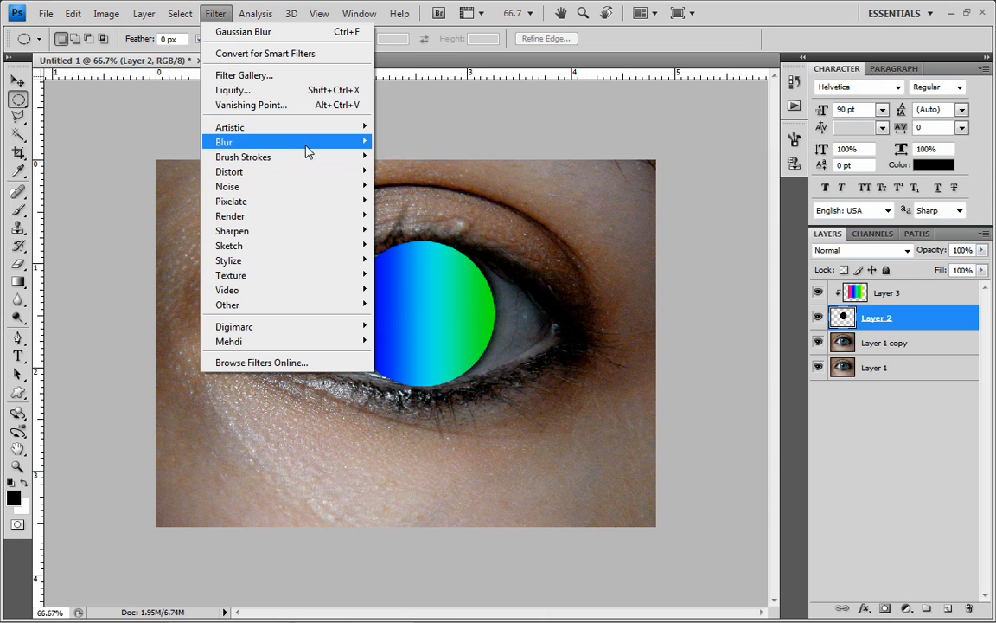
mouse_move(308, 151)
click(415, 198)
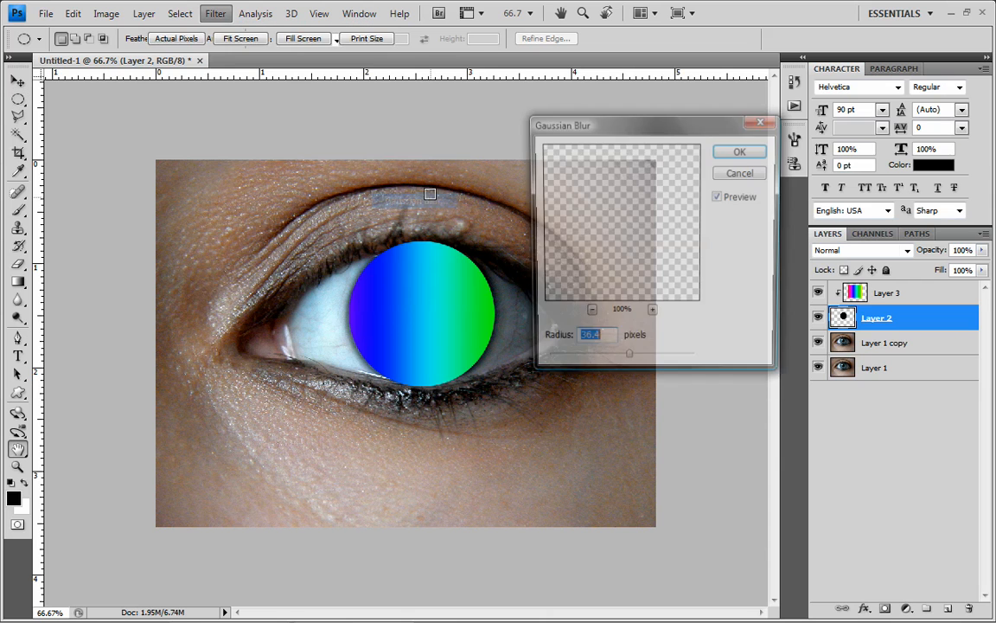
drag(641, 365, 611, 366)
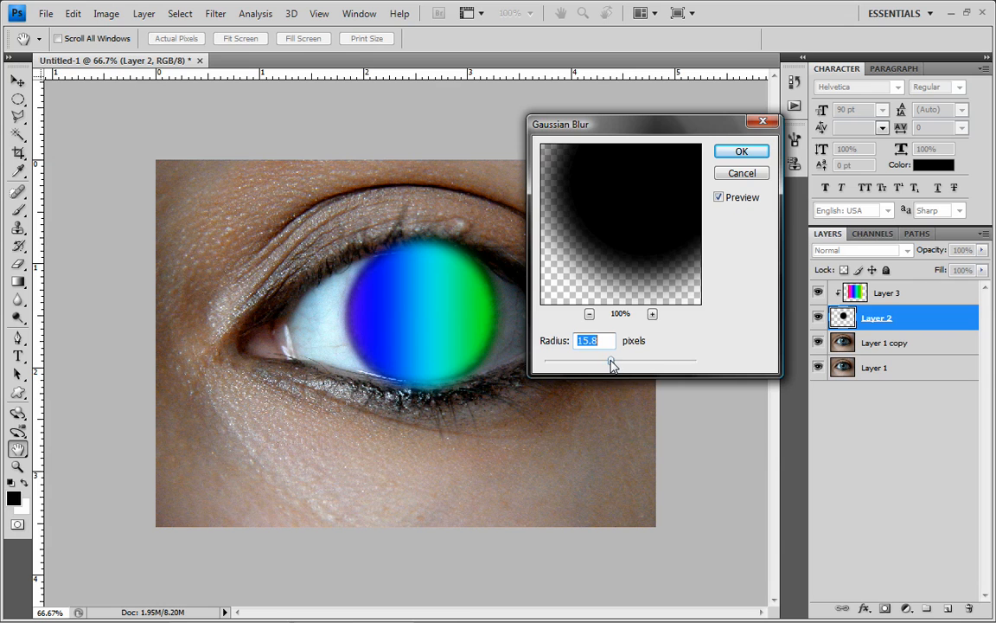
click(742, 152)
Scale the rainbow gradient on Layer 3 to 58.5% width and height, positioned over the iris
click(17, 81)
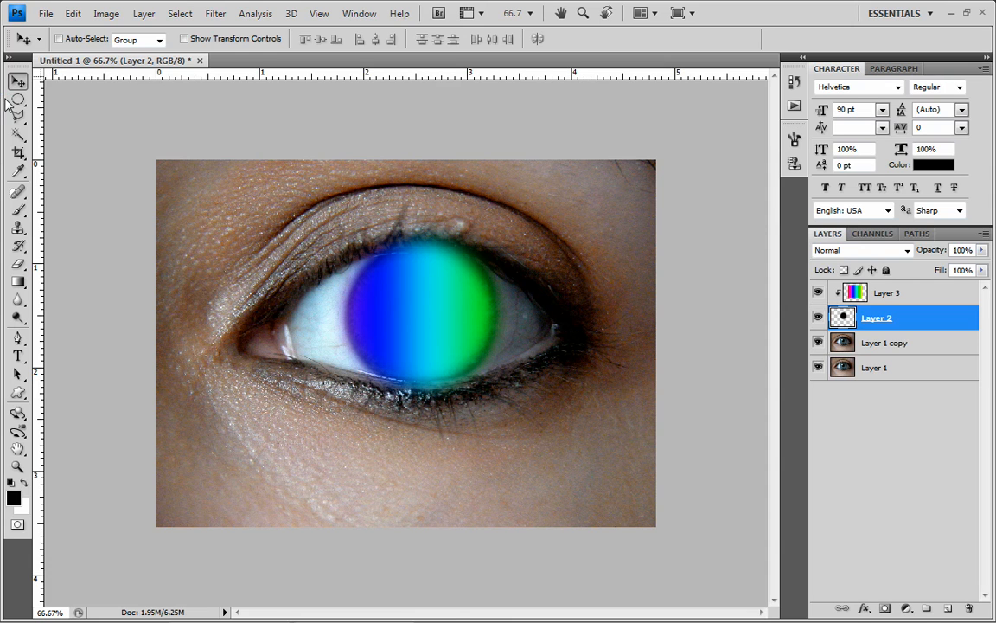
drag(432, 304, 413, 329)
click(891, 293)
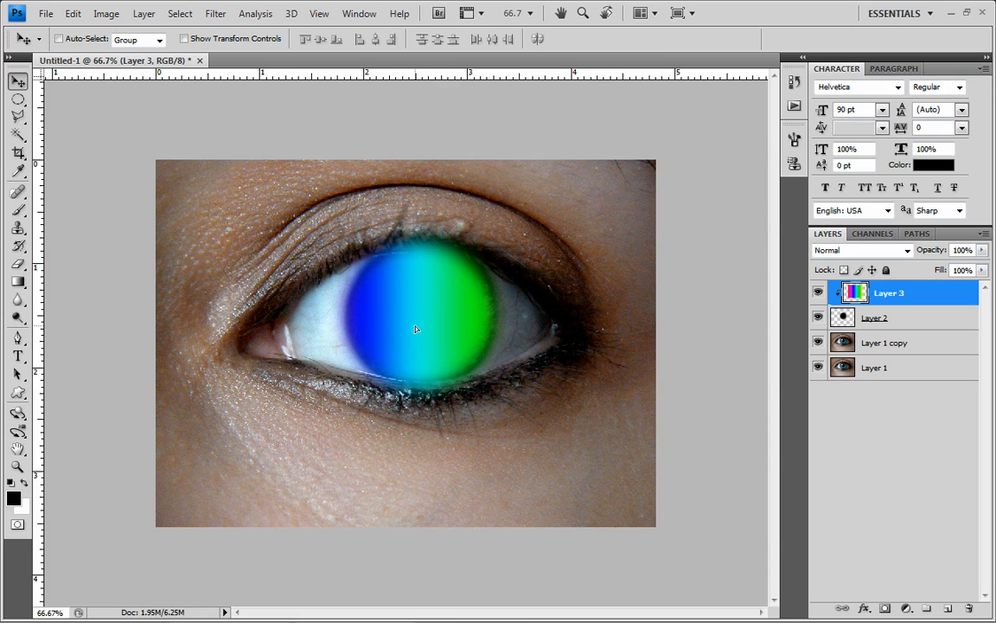
key(ctrl+t)
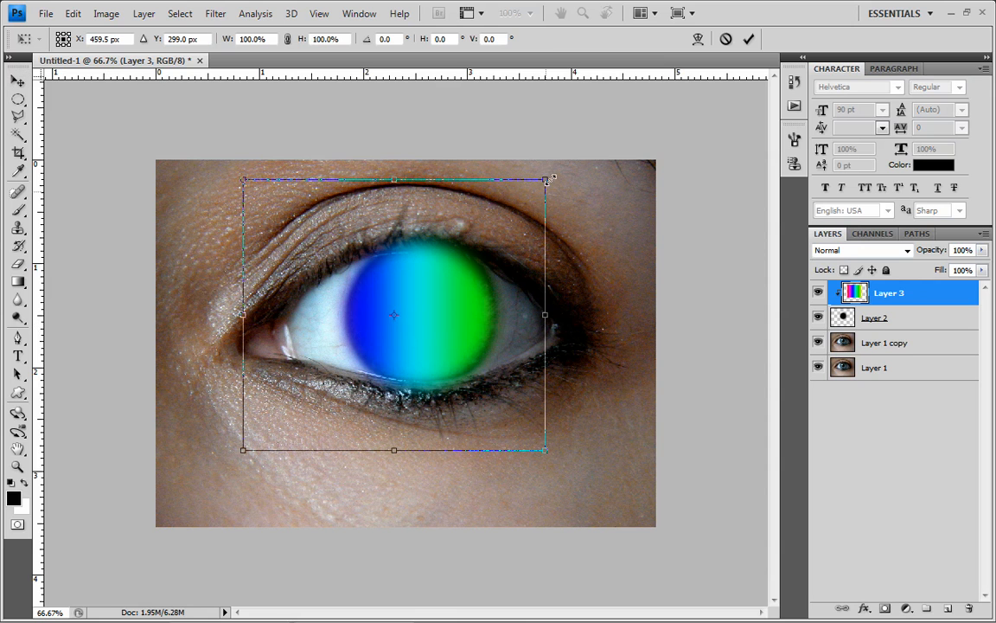
drag(550, 174, 459, 256)
drag(383, 325, 459, 287)
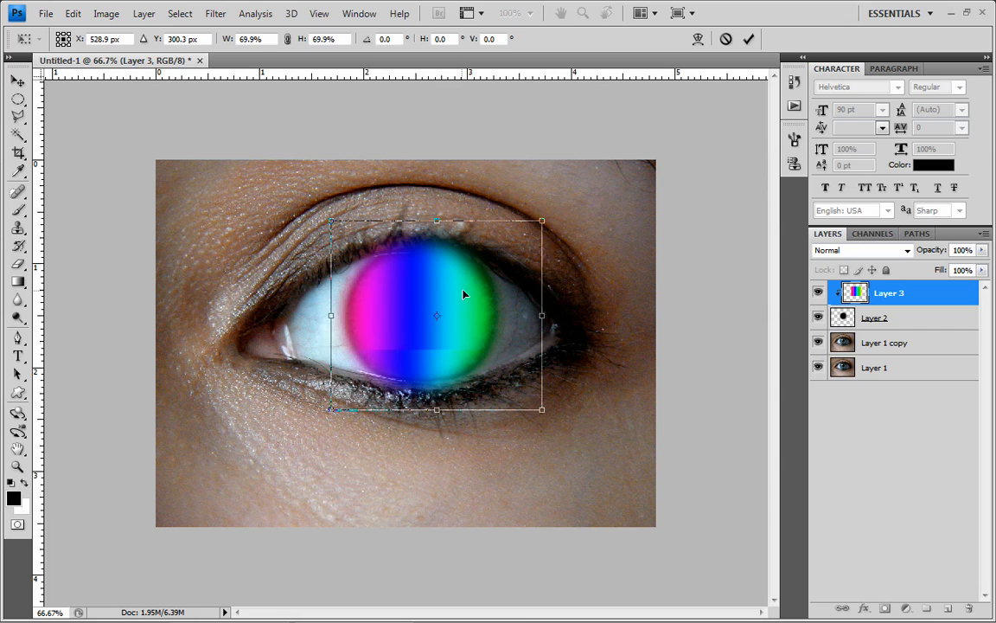
drag(537, 221, 503, 252)
drag(437, 319, 443, 304)
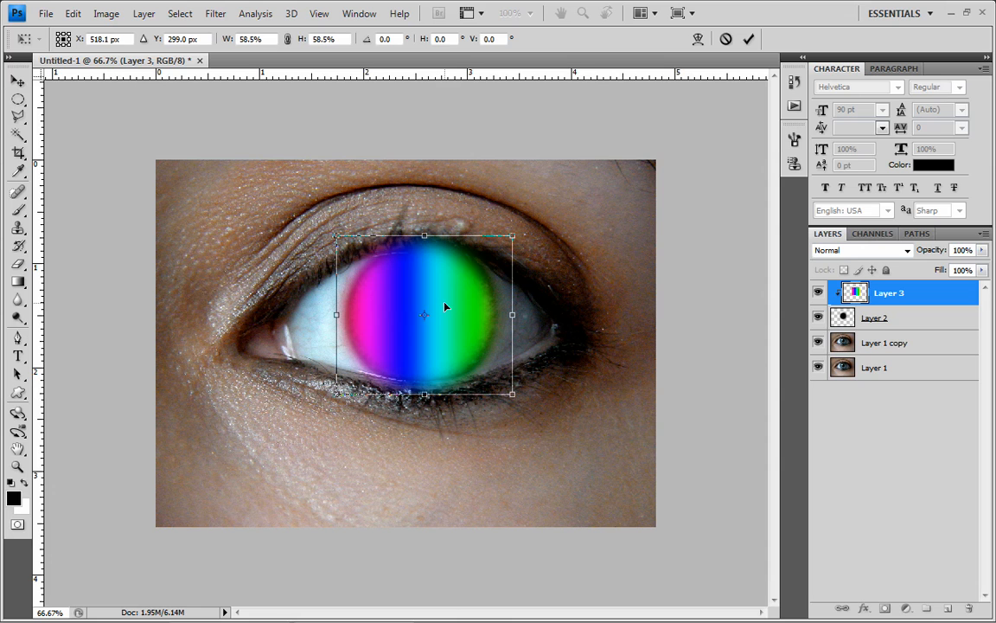
click(17, 99)
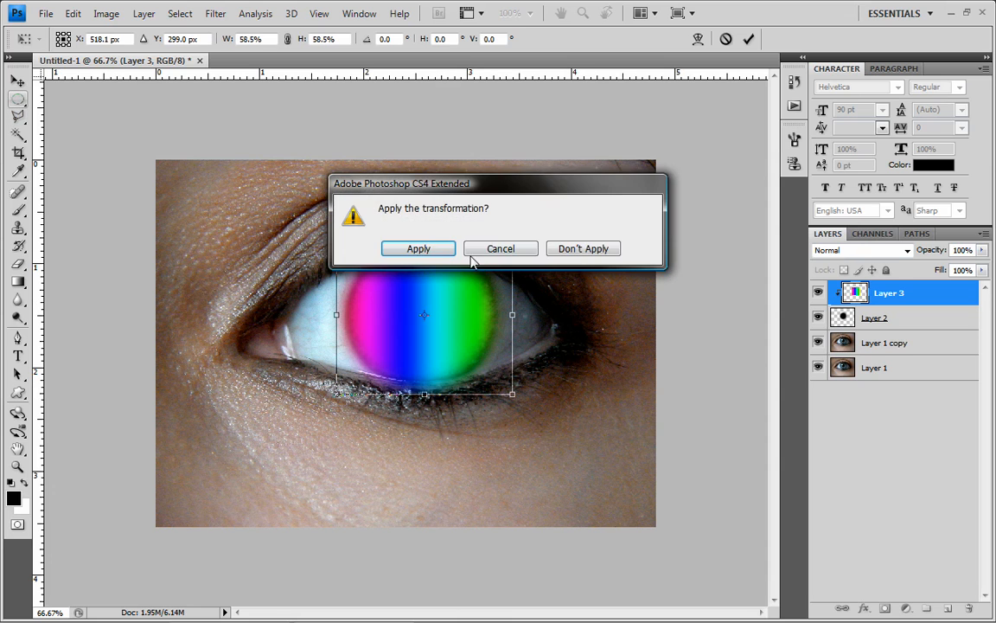
click(435, 248)
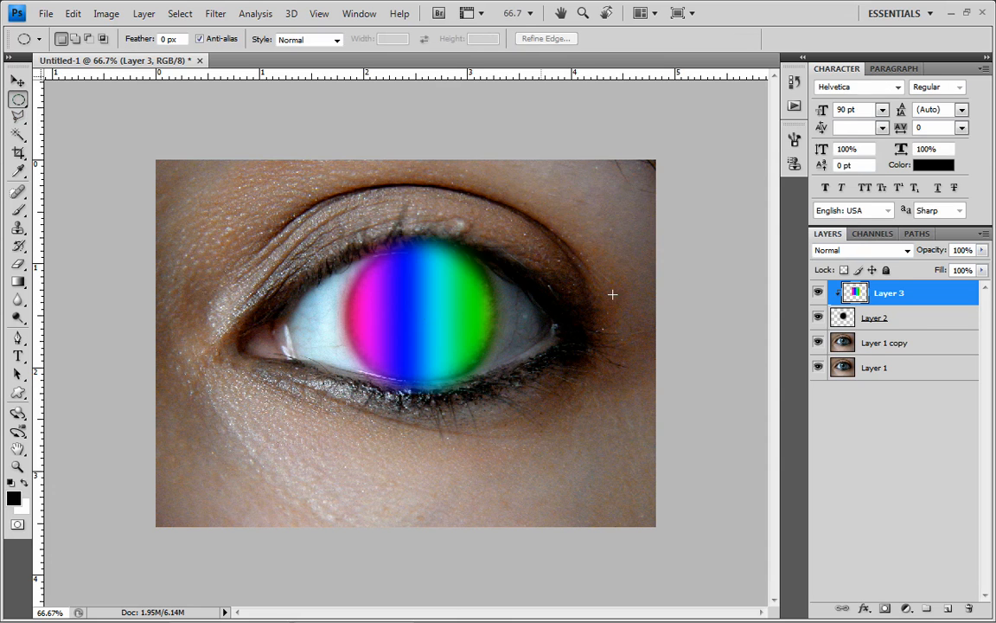
Try the Overlay blend mode on the rainbow gradient layer and restore its Normal mode
right_click(932, 295)
click(952, 352)
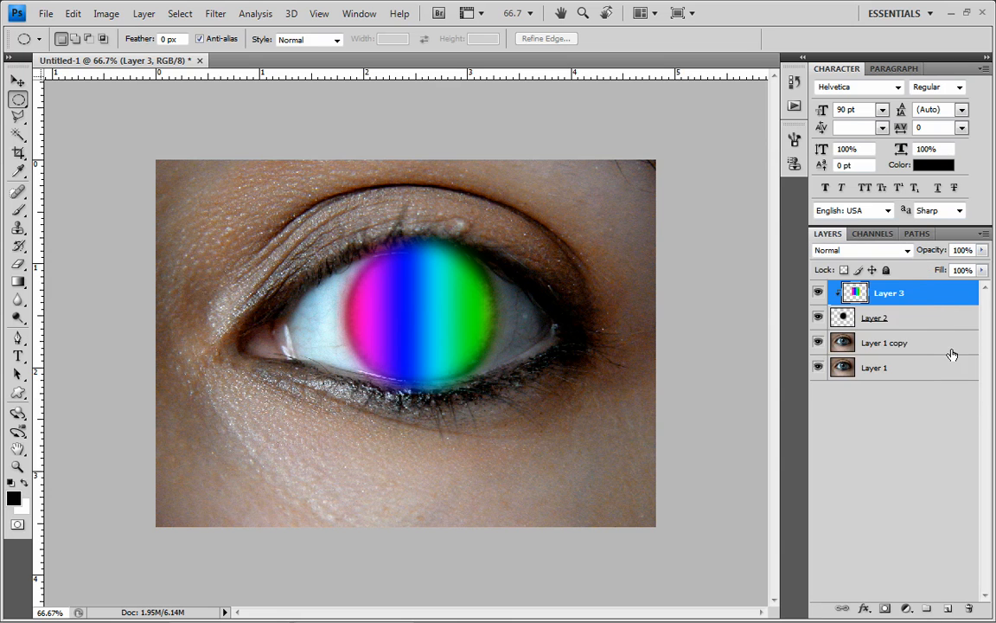
click(899, 250)
click(837, 196)
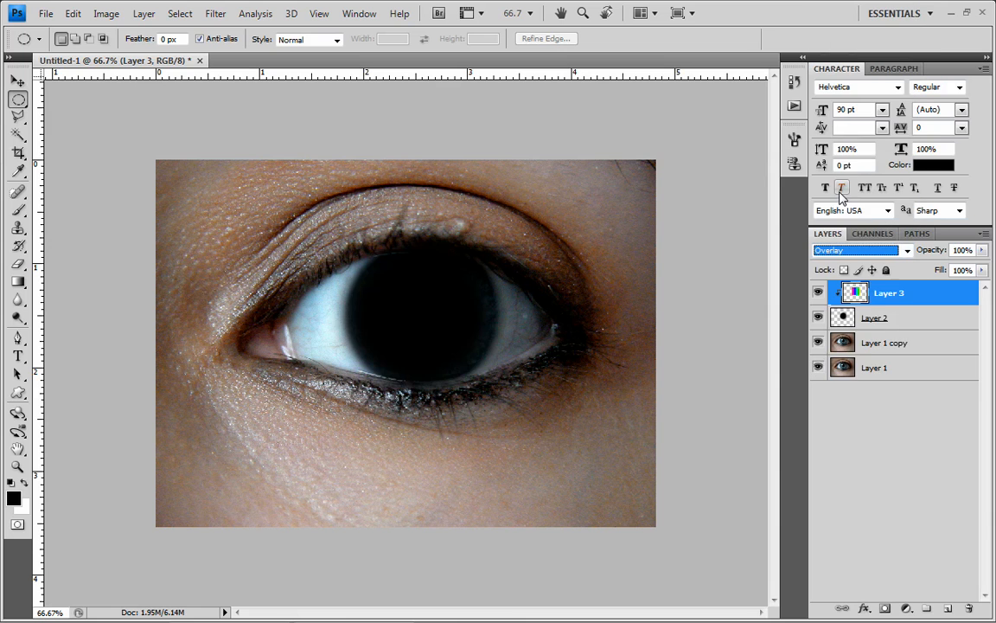
click(861, 250)
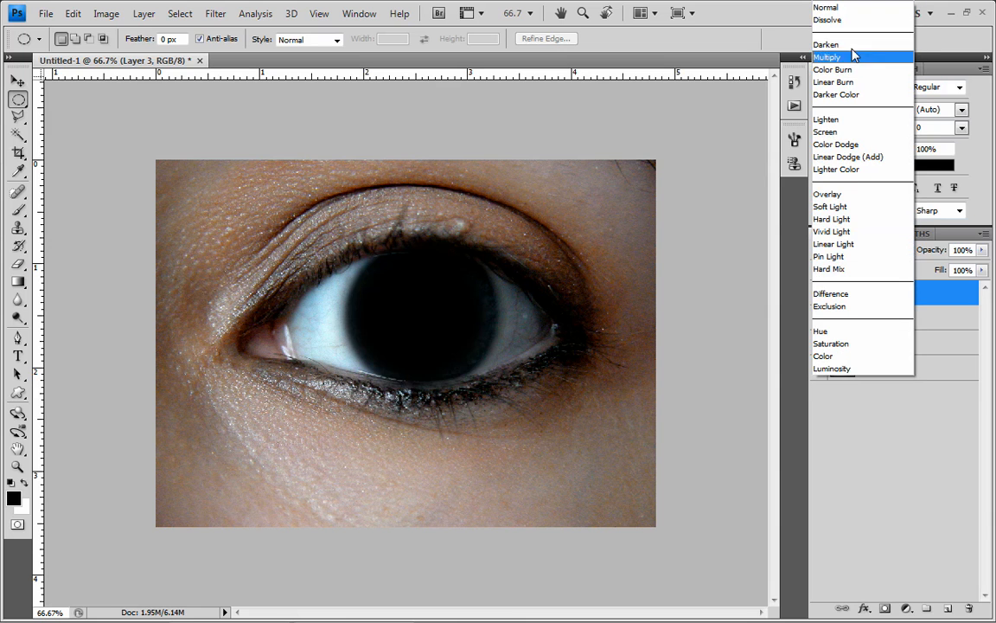
click(844, 19)
Set the blend mode of Layer 2, the soft black circle, to Overlay
click(909, 313)
click(907, 249)
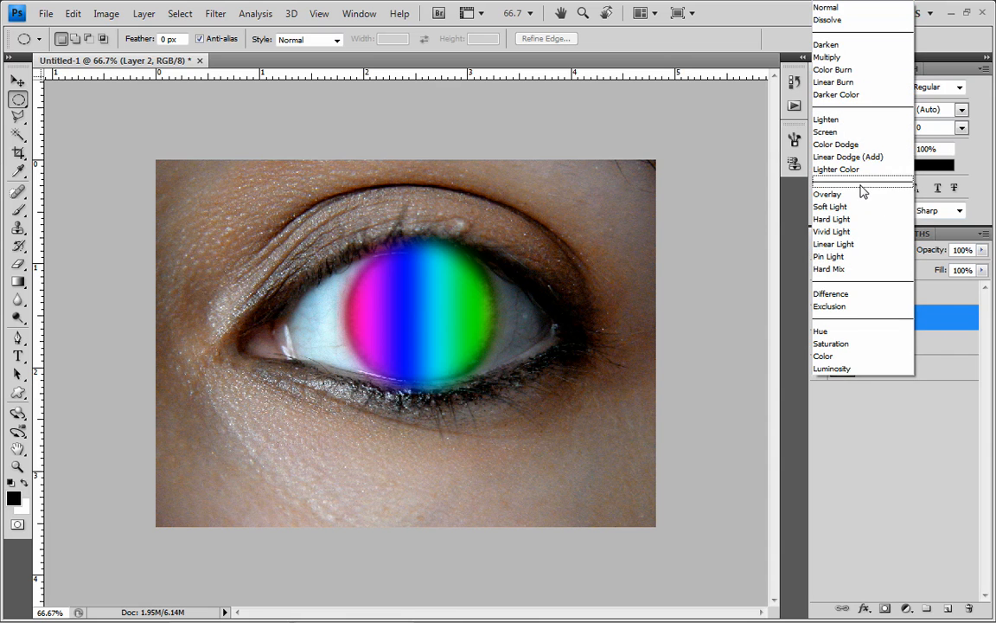
click(862, 194)
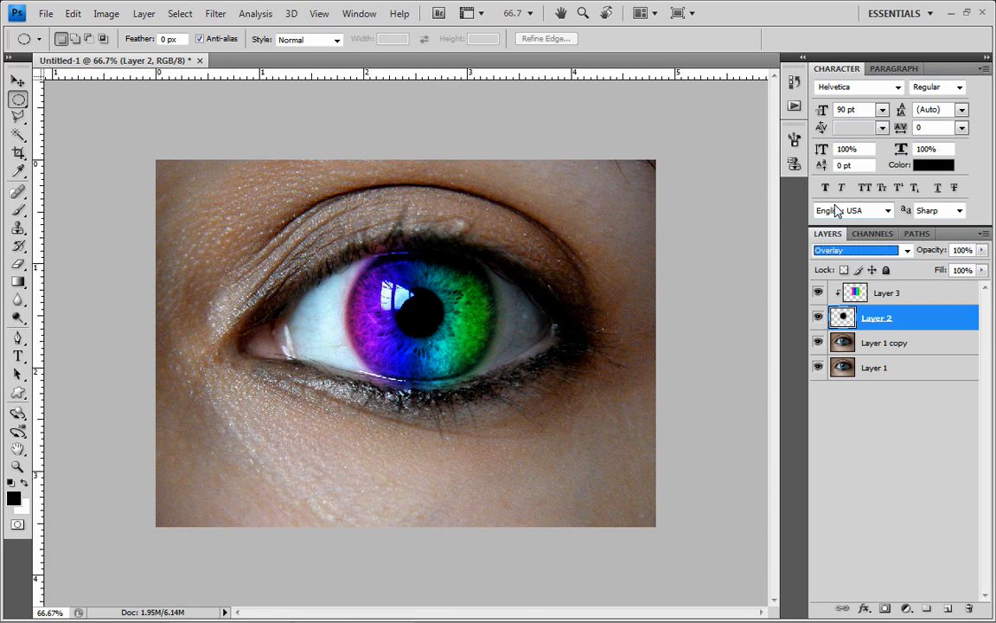
Lighten the iris on Layer 1 copy with the Dodge tool, using a size 70 brush, Midtones range and 22% exposure
click(936, 354)
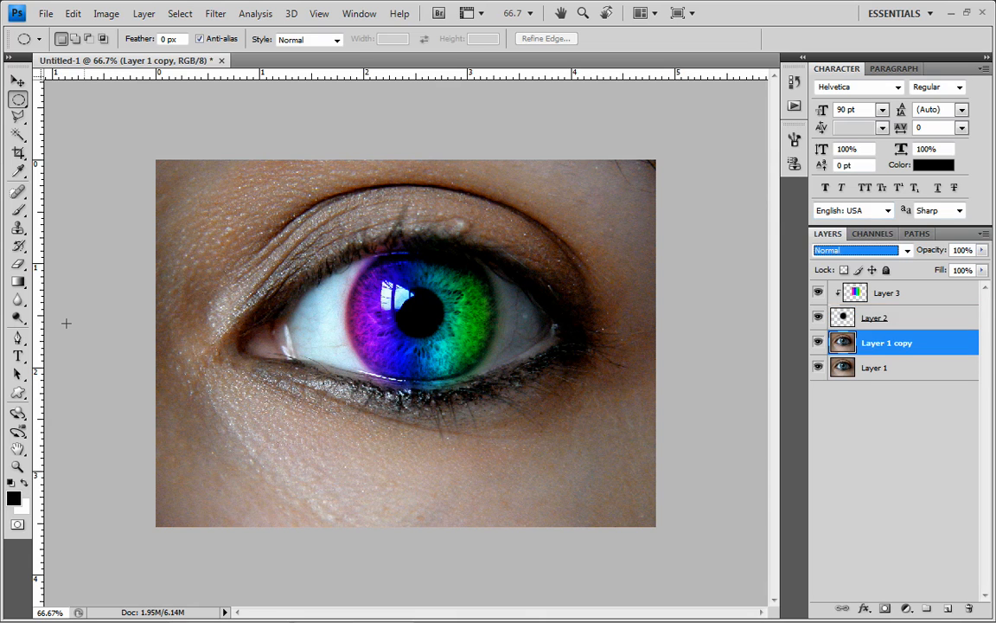
click(17, 299)
click(18, 318)
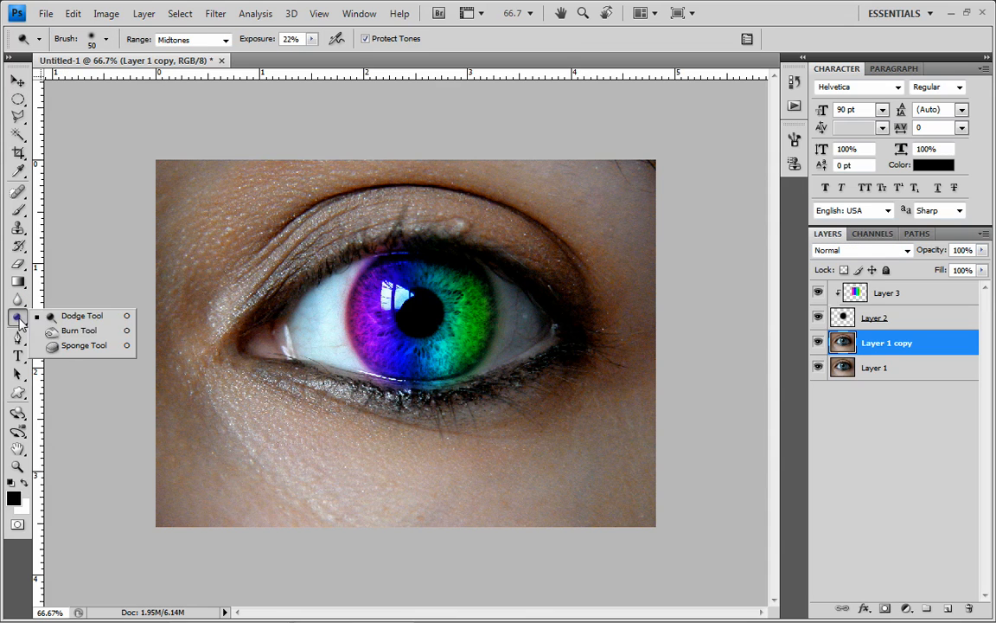
click(79, 332)
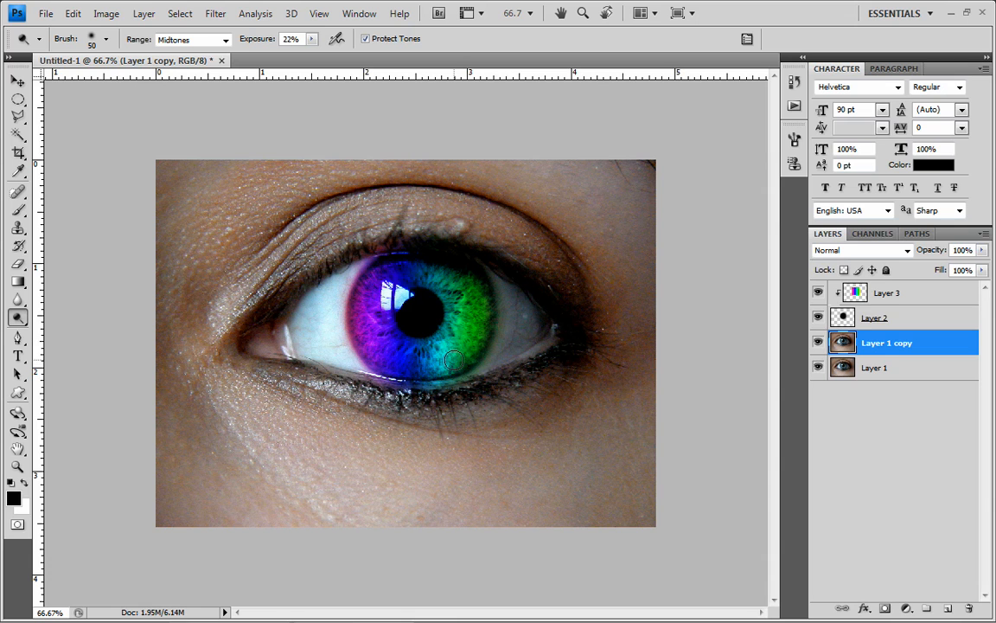
key(bracketright)
key(bracketright)
mouse_move(455, 347)
mouse_down()
mouse_move(404, 276)
mouse_move(449, 289)
mouse_move(459, 323)
mouse_move(407, 349)
mouse_move(451, 278)
mouse_move(363, 354)
mouse_up()
drag(439, 348, 407, 256)
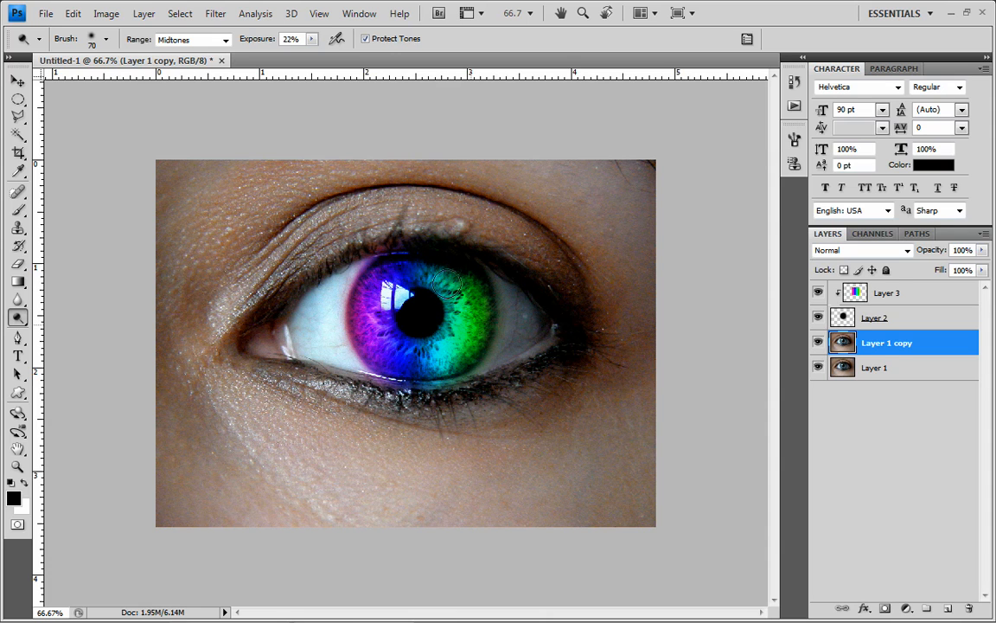
Darken parts of the iris on Layer 1 copy with the Burn tool, using a size 70 brush, Midtones range and 50% exposure
right_click(15, 324)
click(69, 330)
mouse_move(391, 317)
mouse_down()
mouse_move(389, 272)
mouse_move(410, 327)
mouse_move(398, 270)
mouse_move(356, 287)
mouse_up()
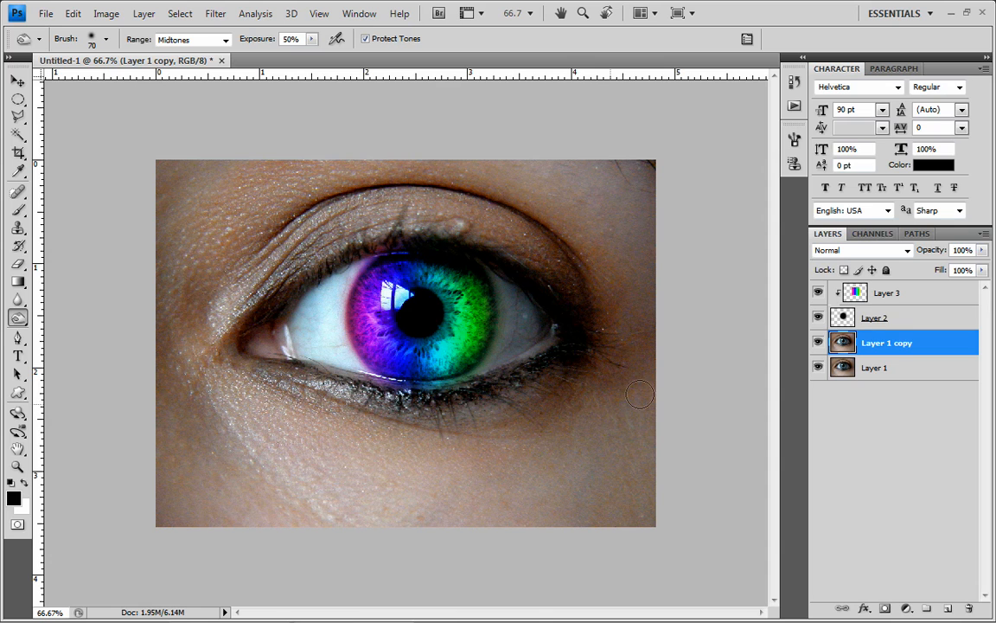
Apply a Twirl distortion with an angle of 336 degrees to the rainbow gradient on Layer 3
click(906, 293)
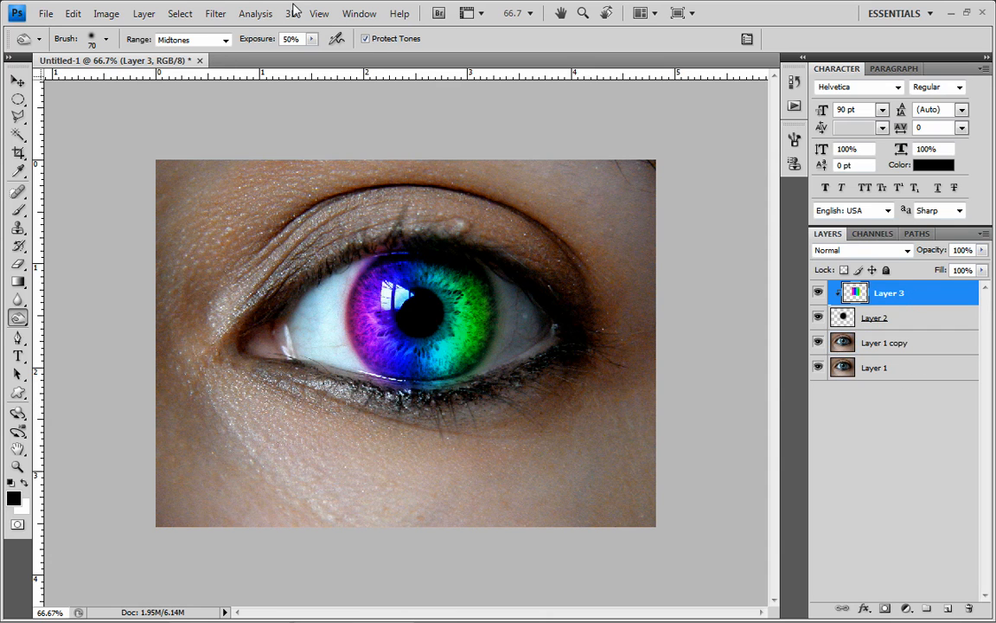
click(216, 13)
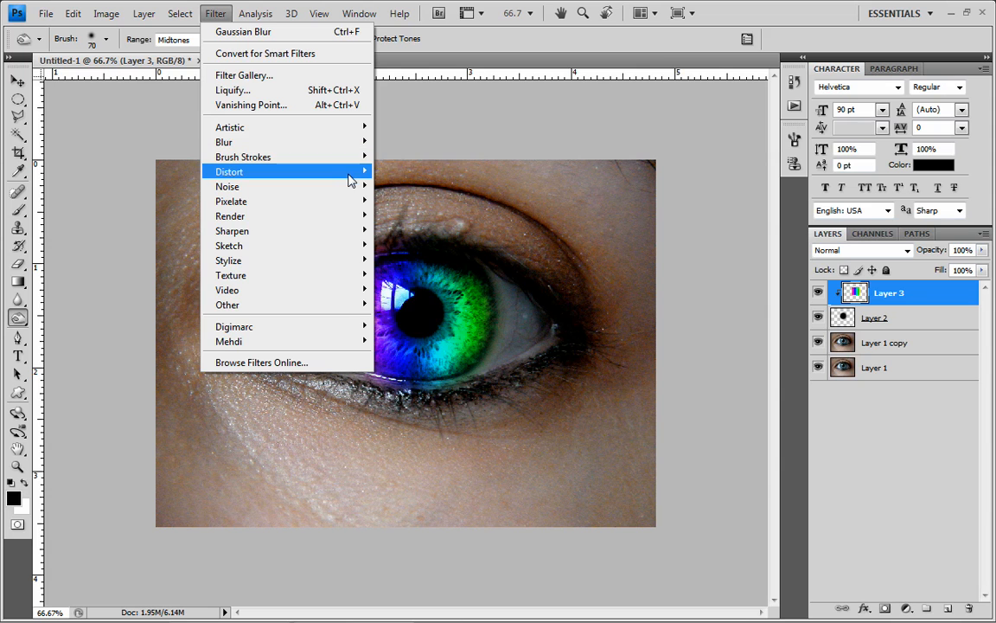
mouse_move(363, 172)
click(435, 324)
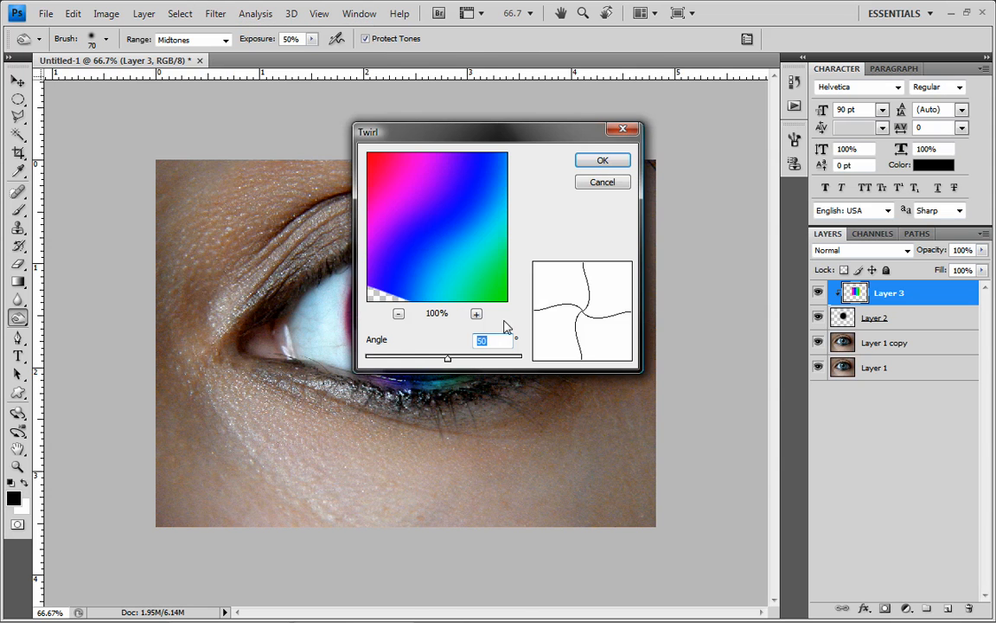
drag(447, 363, 467, 360)
drag(460, 284, 444, 251)
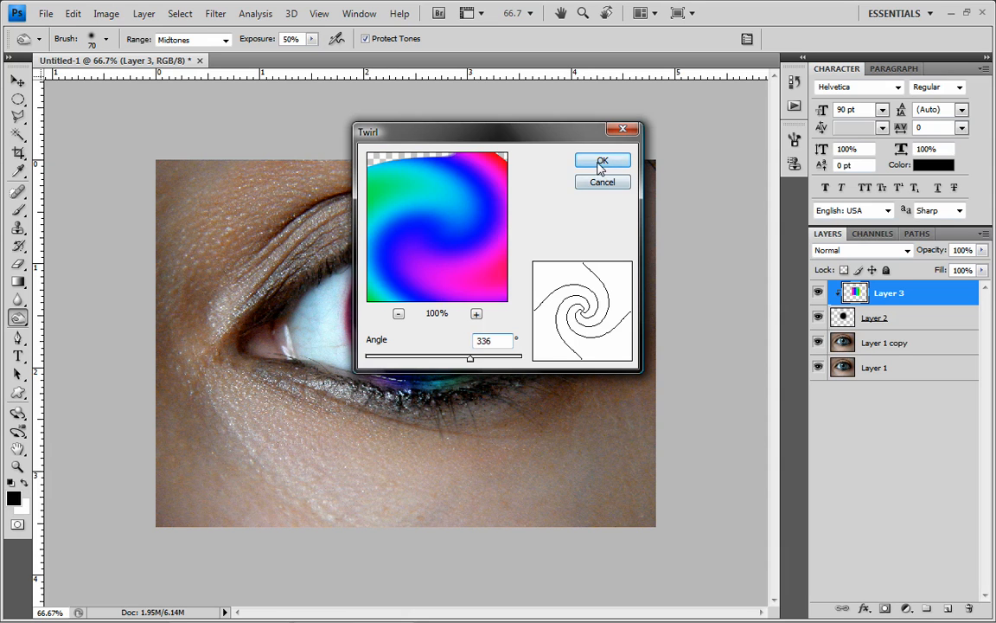
click(599, 161)
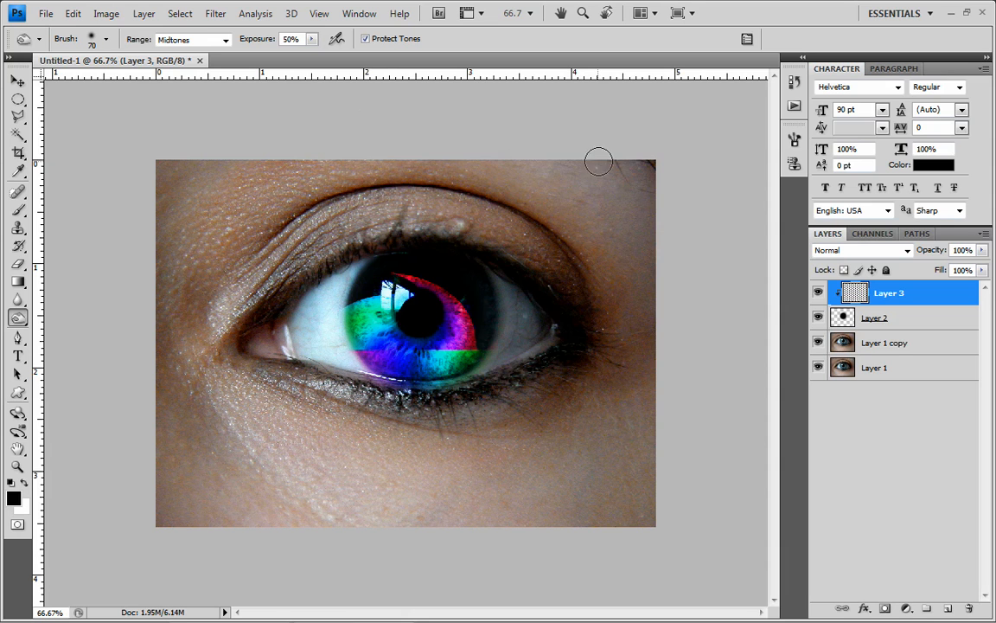
Reposition the twirled gradient over the eye and enlarge it to 117.2% so it covers the whole iris
click(17, 81)
drag(403, 361, 423, 322)
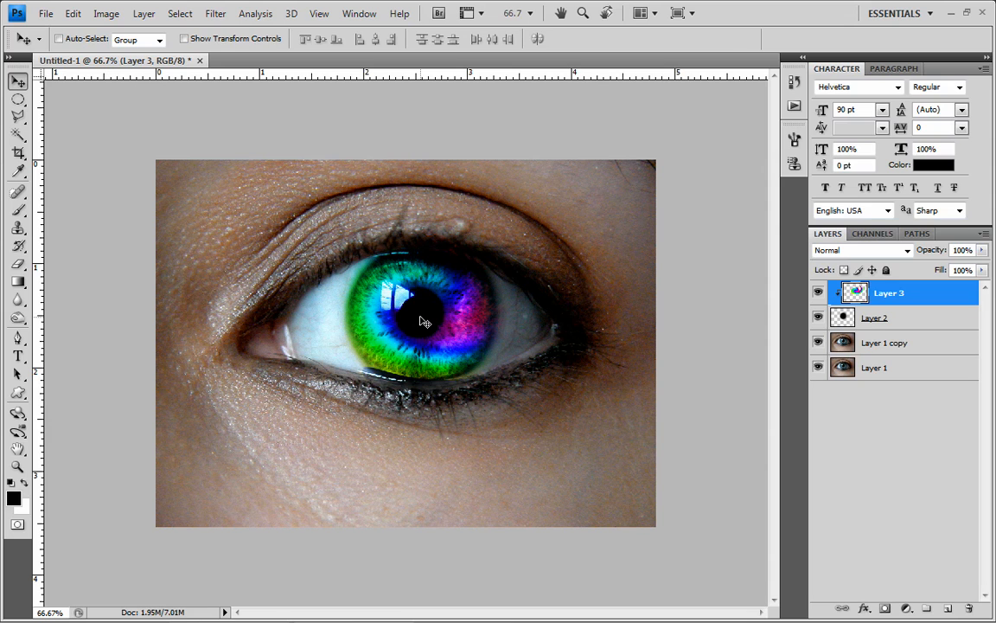
key(ctrl+t)
drag(593, 173, 630, 148)
click(17, 81)
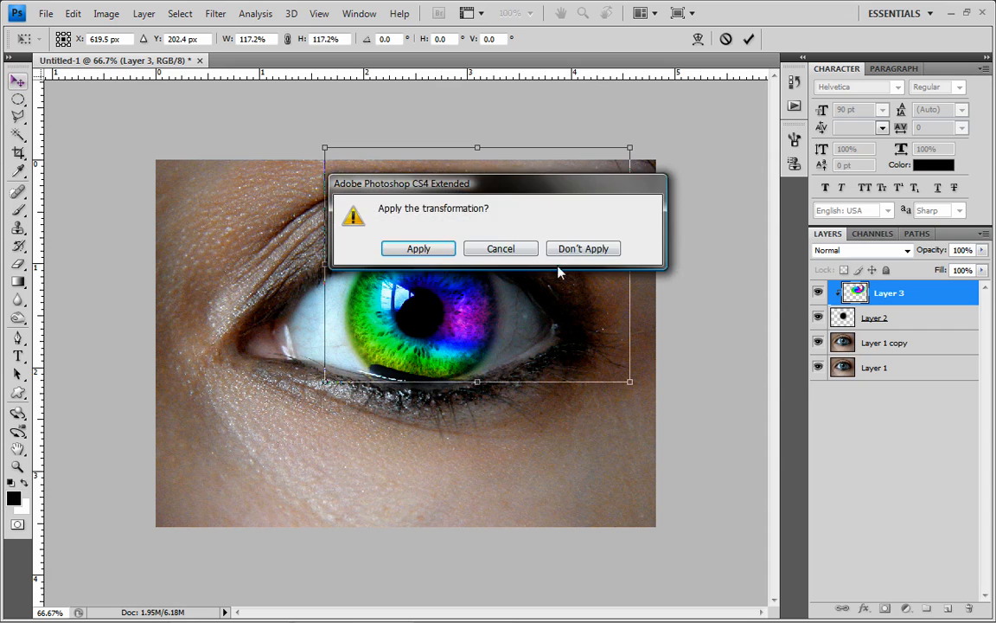
click(417, 248)
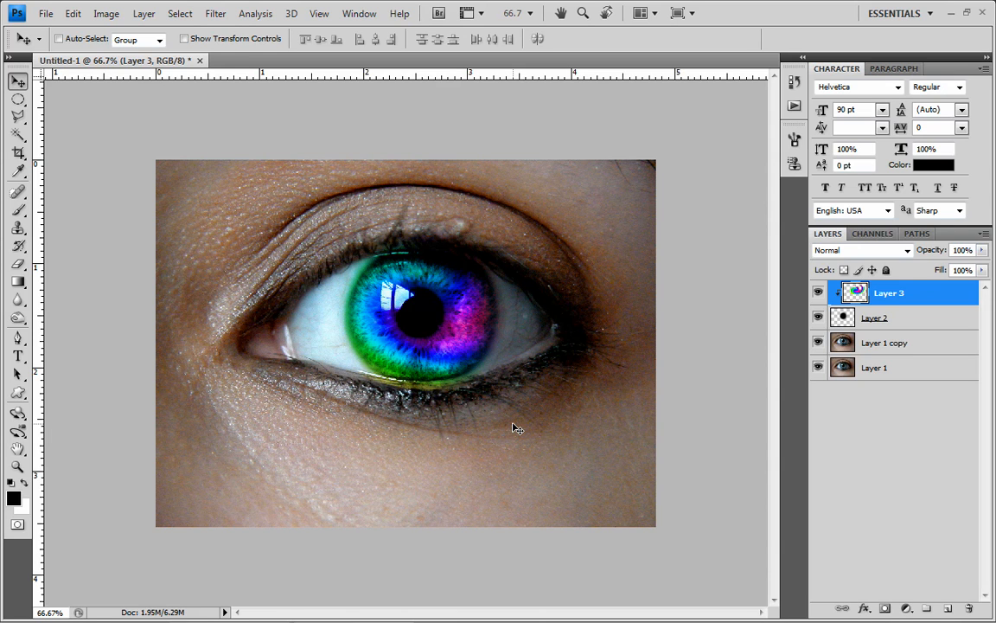
Erase the colour spilling onto the lower eyelid on Layer 2, using a size 50 eraser at 84% opacity
click(896, 321)
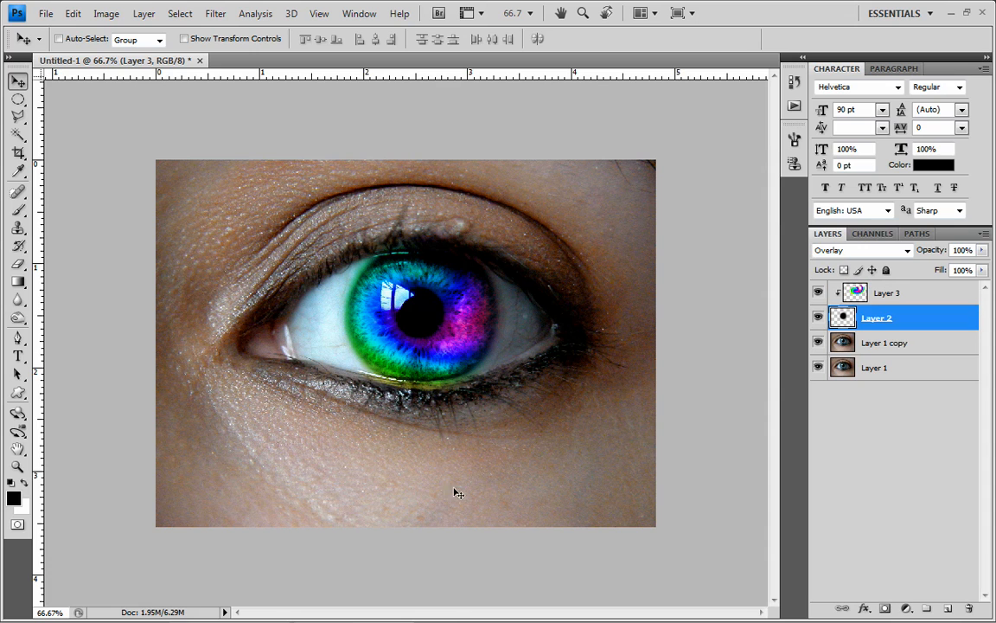
click(17, 298)
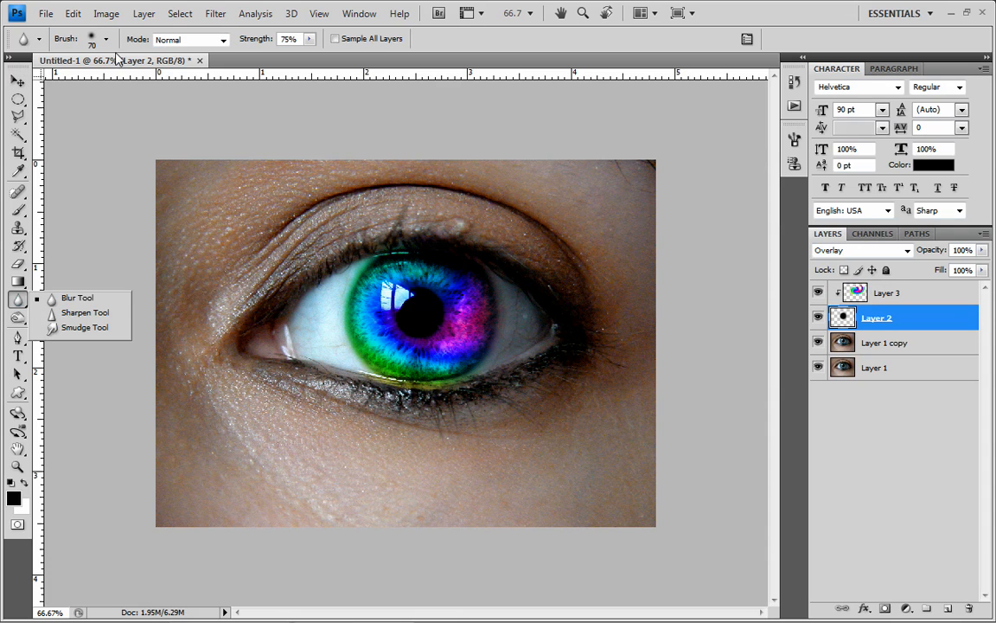
click(481, 389)
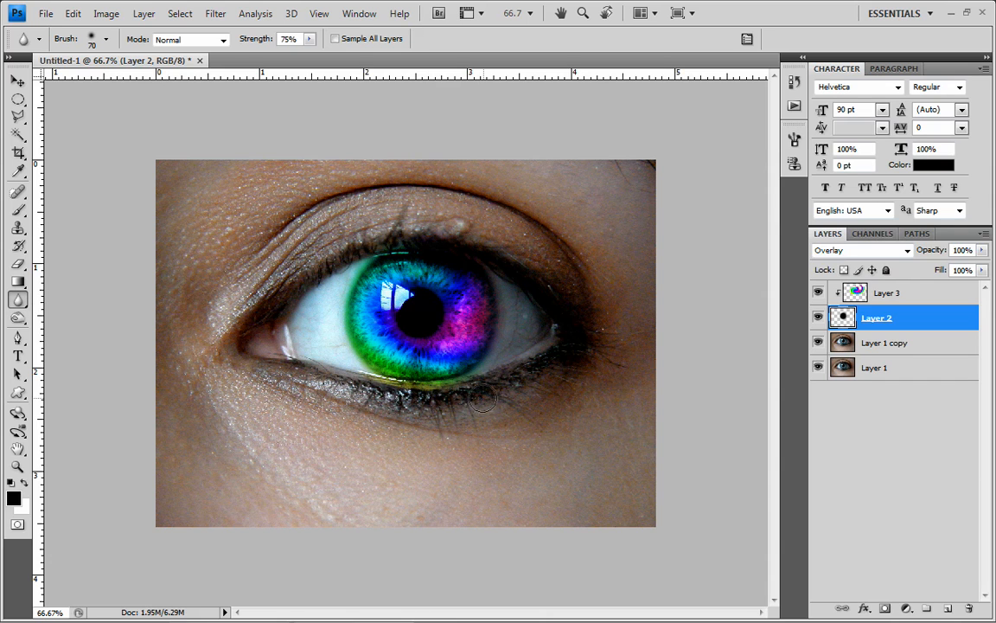
click(17, 264)
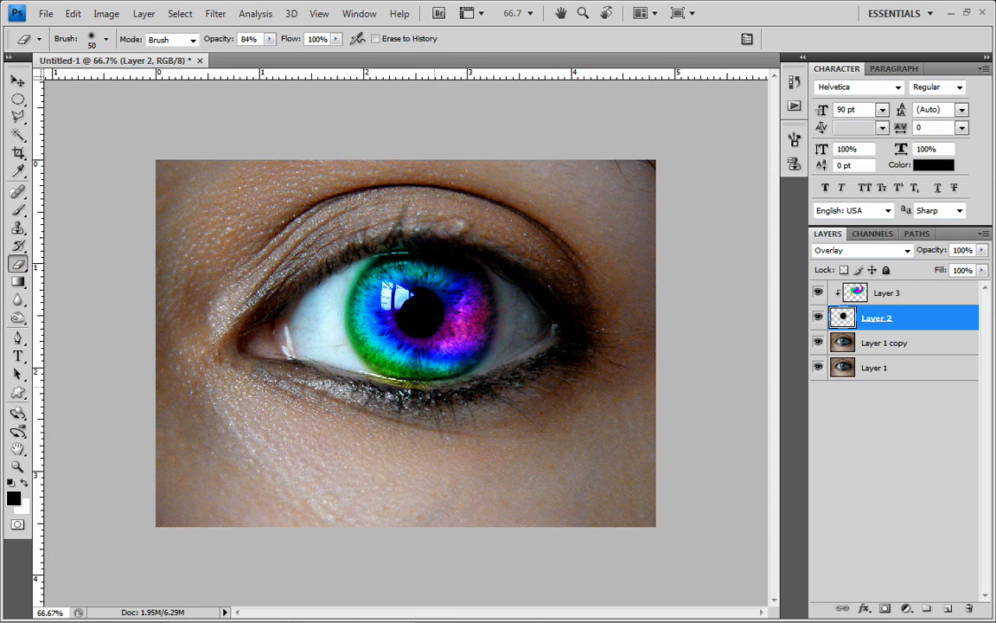
mouse_move(402, 393)
mouse_down()
mouse_move(363, 381)
mouse_move(419, 396)
mouse_move(387, 389)
mouse_up()
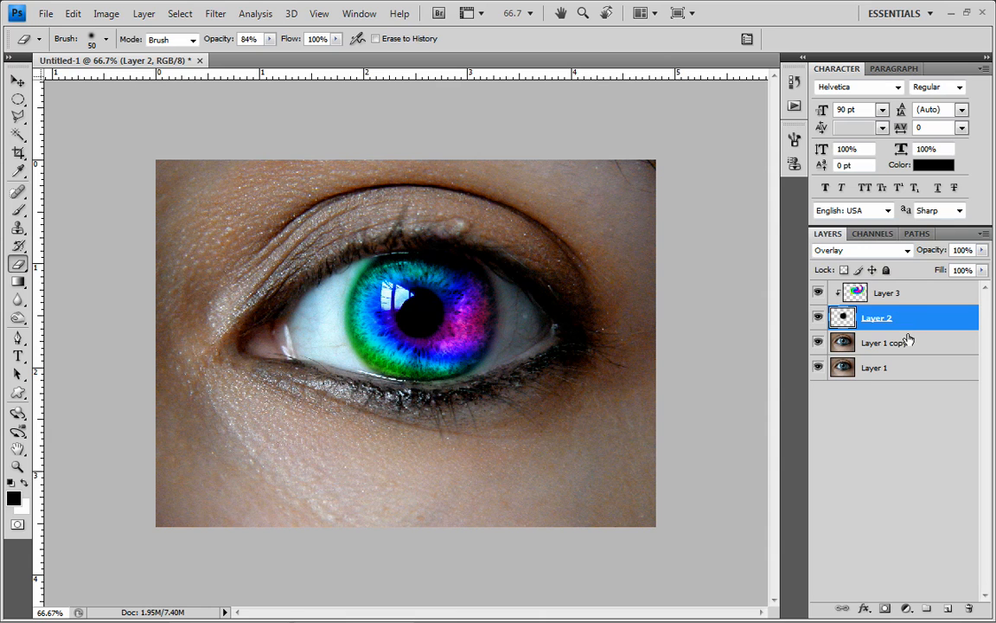
Hide Layer 2 to compare with the original blue iris, and show it again
click(820, 319)
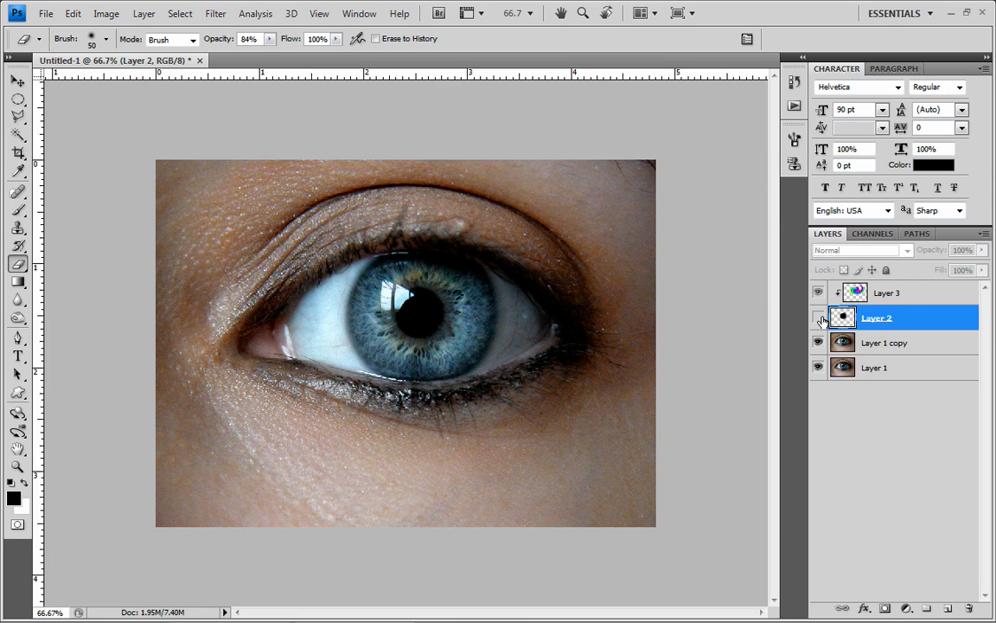
right_click(896, 293)
key(Escape)
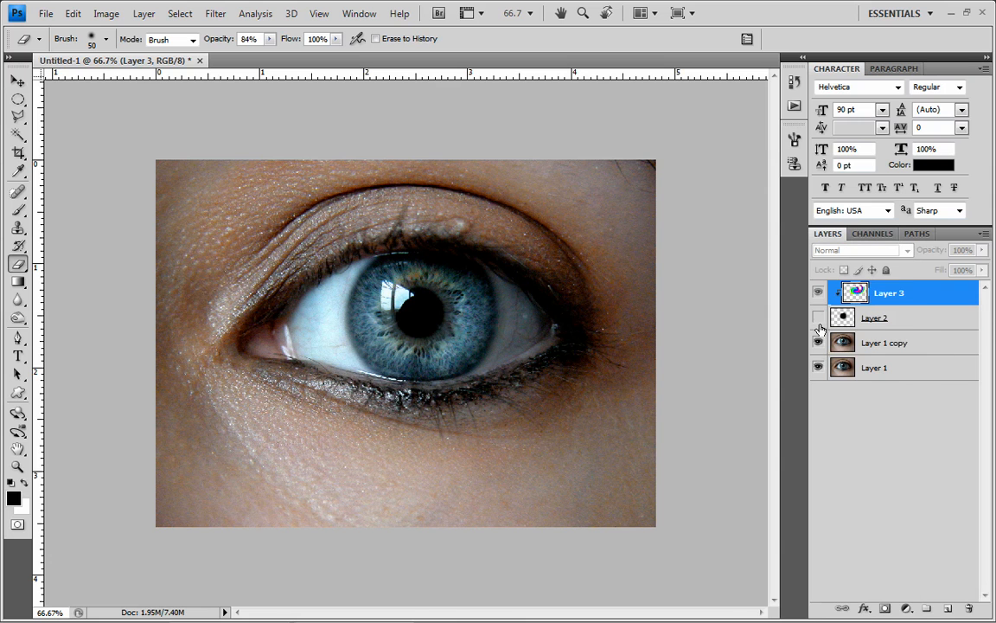
click(819, 318)
Release Layer 3's clipping mask to view the full twirled gradient, and clip it to Layer 2 again
right_click(934, 299)
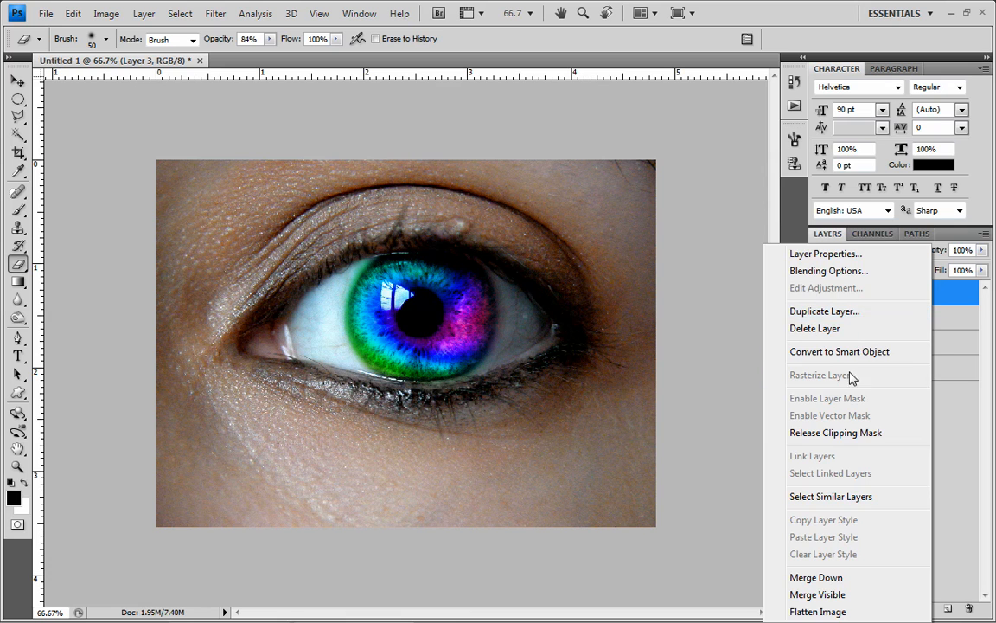
click(845, 433)
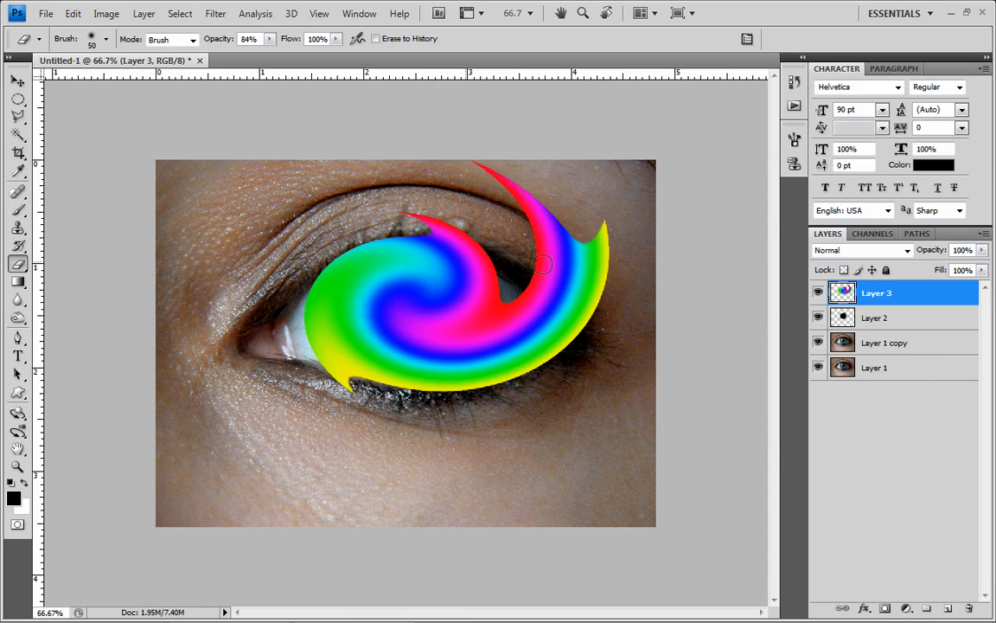
right_click(936, 296)
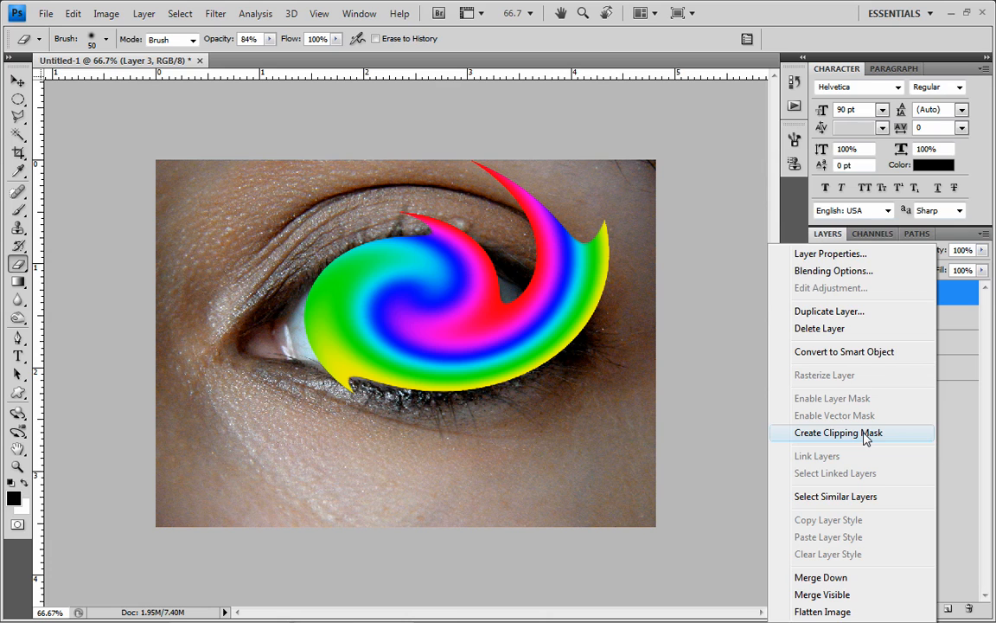
click(862, 436)
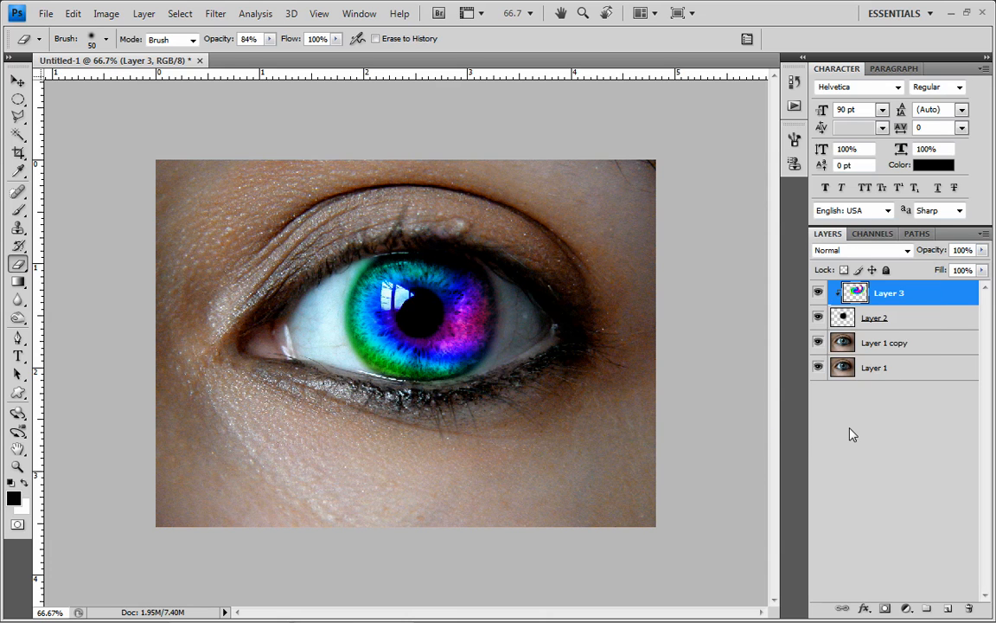